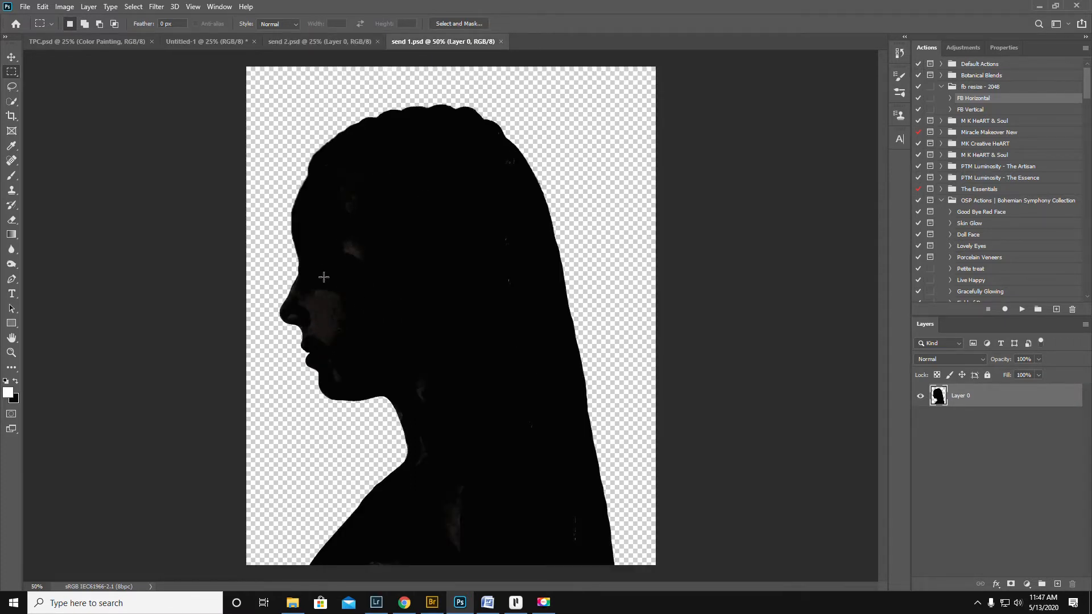
Add a solid black Color Fill layer above the long-haired silhouette in send 1.psd.
left_click(12, 352)
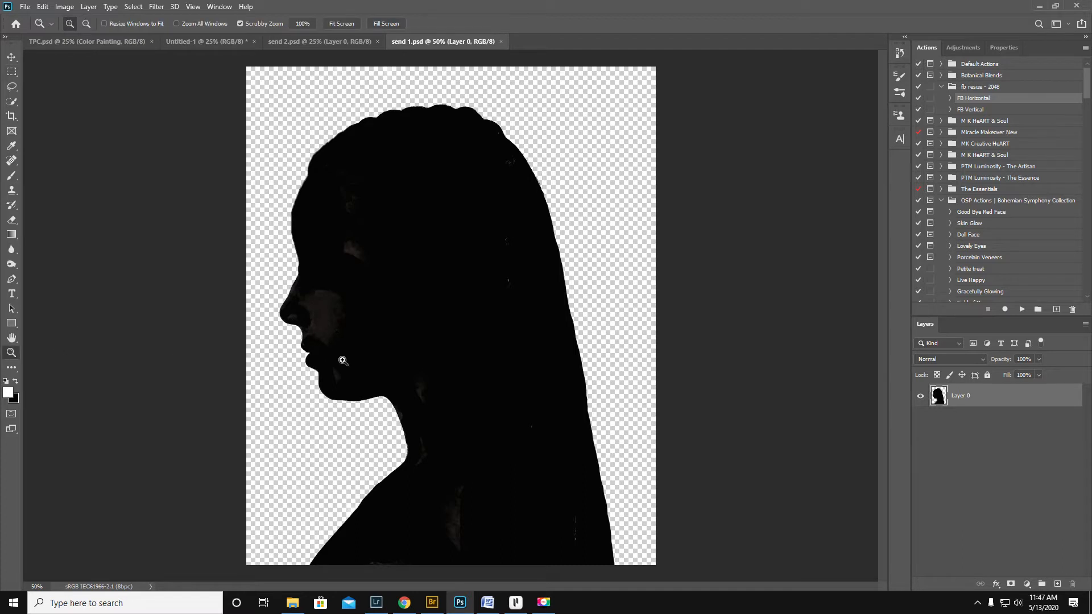
left_click(342, 360)
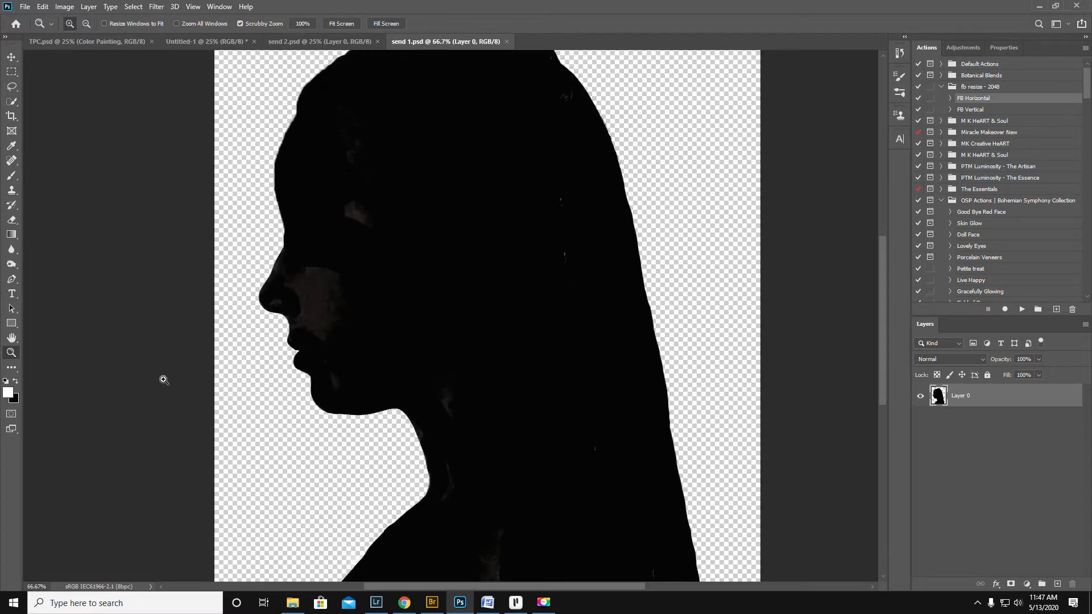
left_click(421, 359, "alt")
left_click(430, 360, "alt")
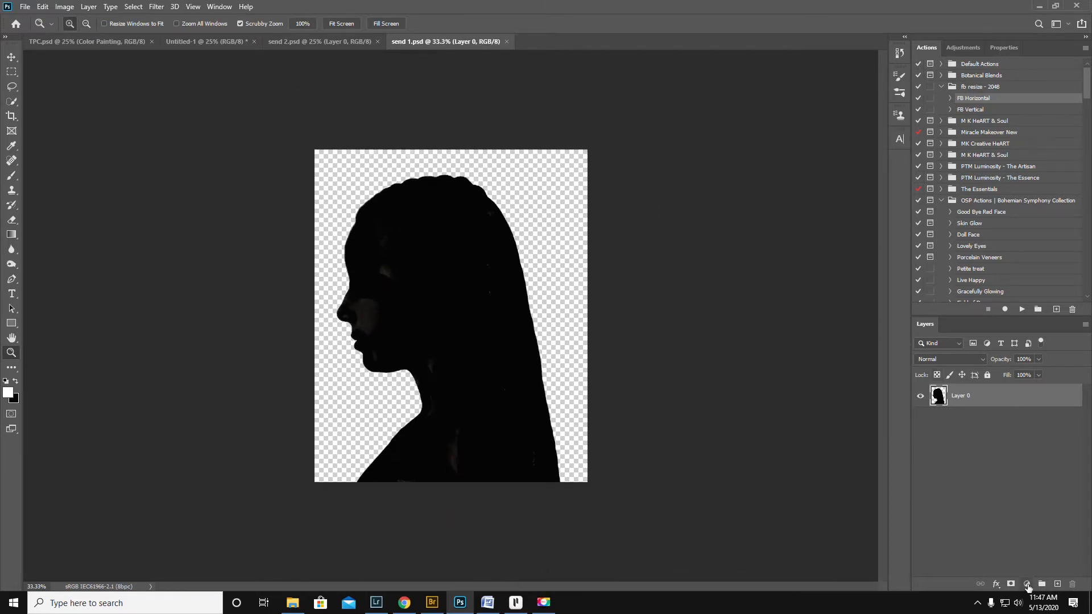
left_click(1027, 585)
left_click(1027, 386)
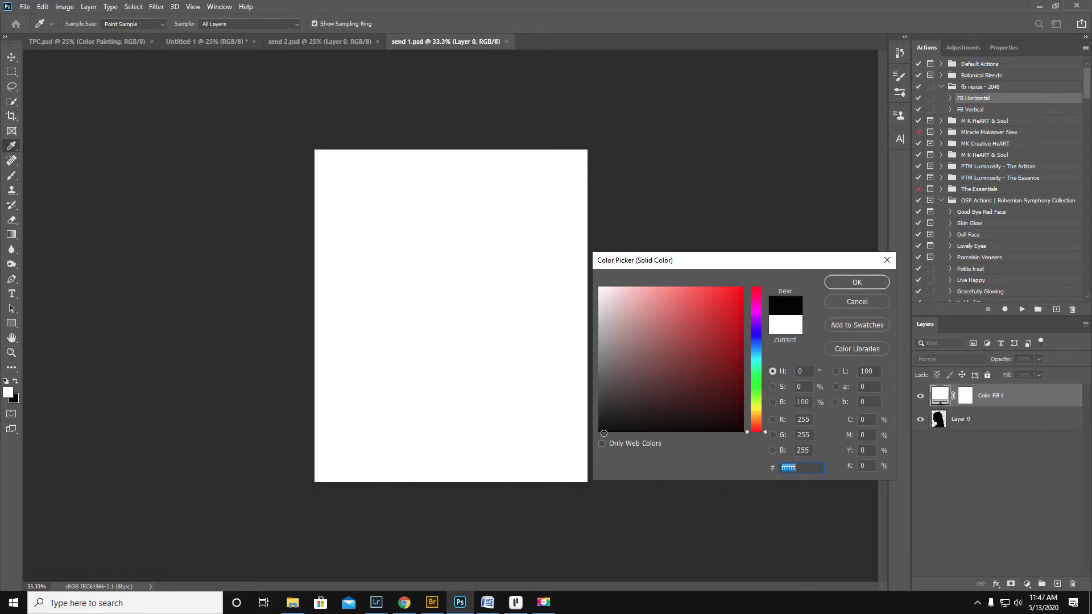
left_click(600, 431)
left_click(845, 281)
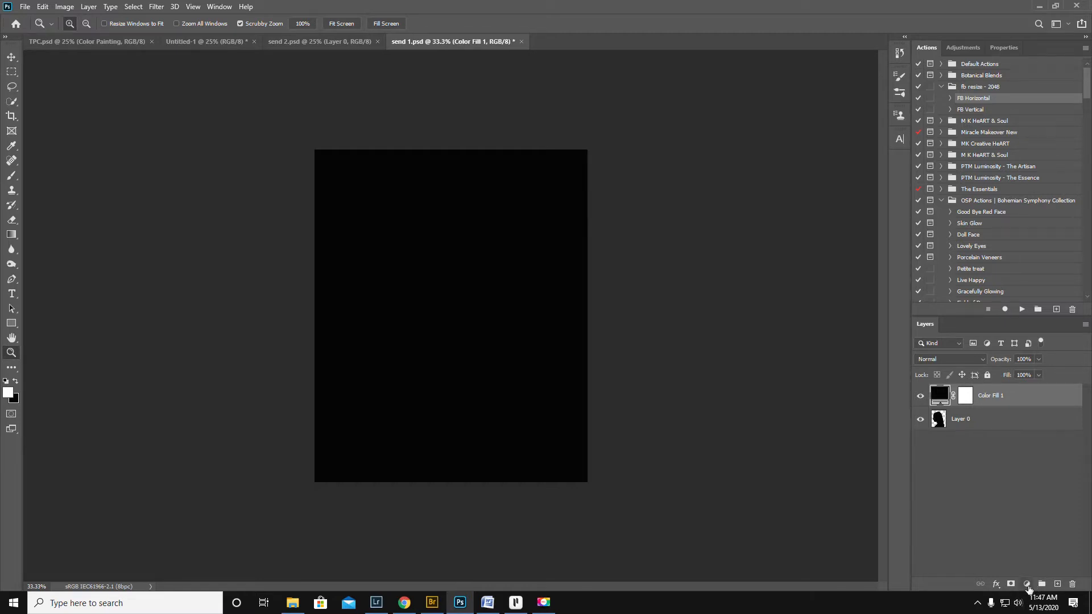
Clip the black fill layer to the silhouette in send 1.psd and merge it down into Layer 0.
left_click(1027, 584)
left_click(944, 475)
right_click(1020, 395)
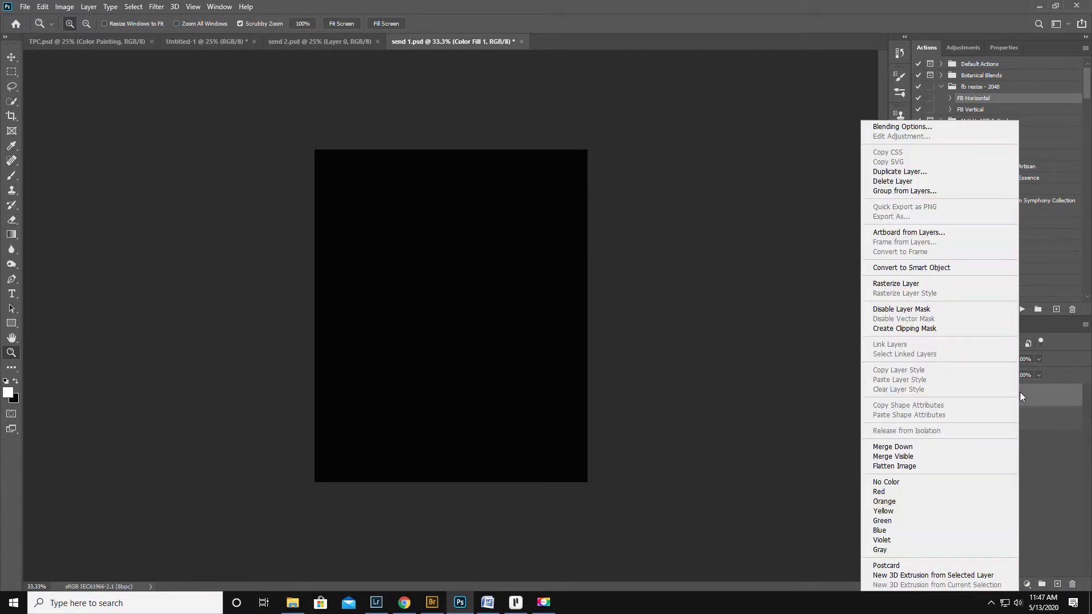
left_click(897, 330)
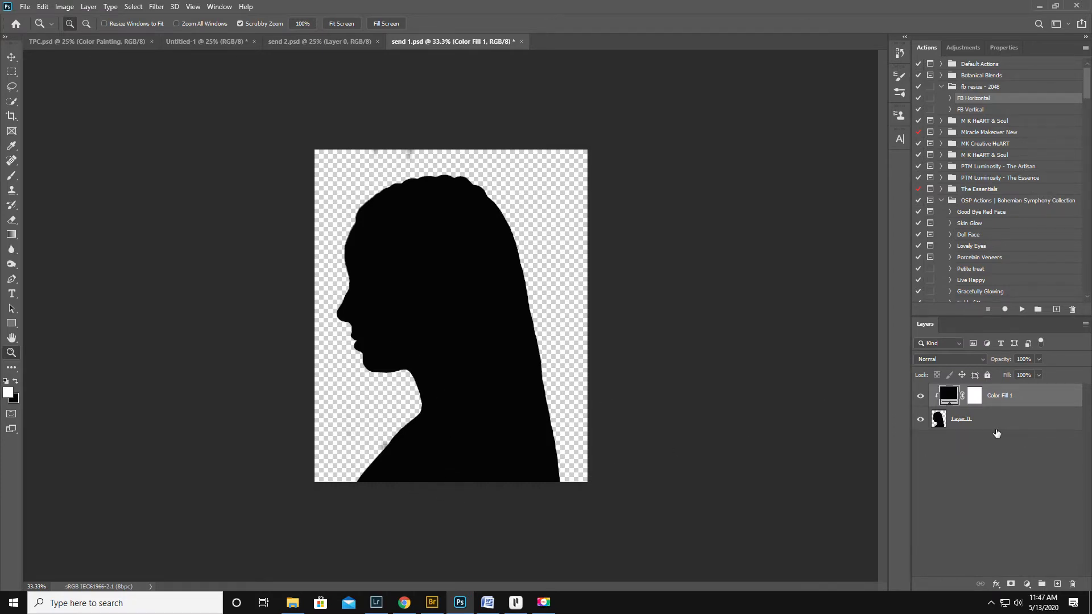
left_click(1085, 326)
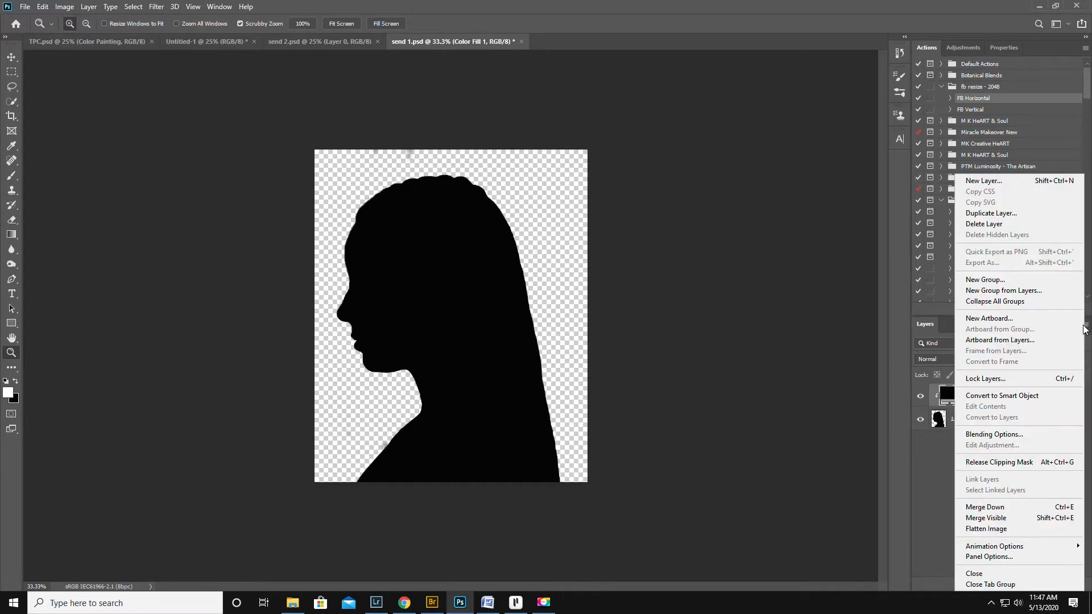
left_click(1013, 509)
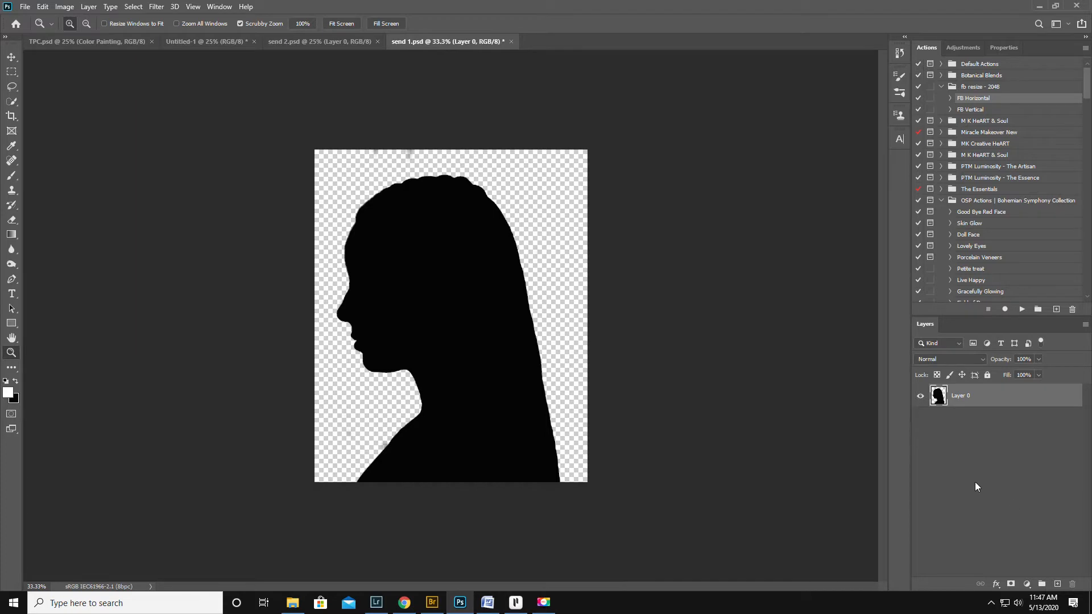
Switch to send 2.psd and add a solid black (000000) Color Fill layer above its silhouette.
left_click(302, 41)
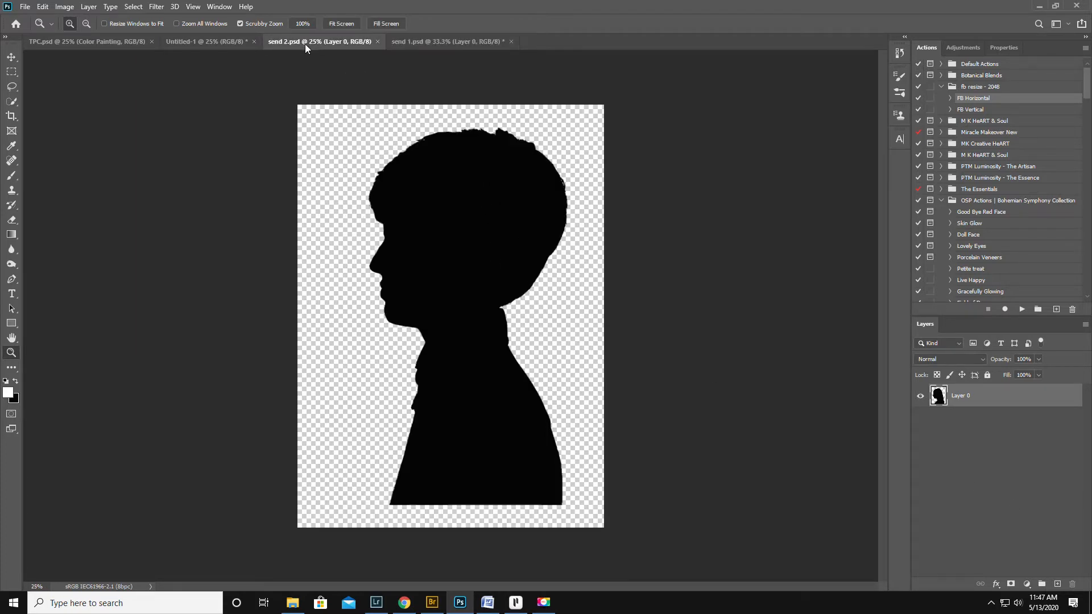
left_click(1028, 584)
left_click(1039, 384)
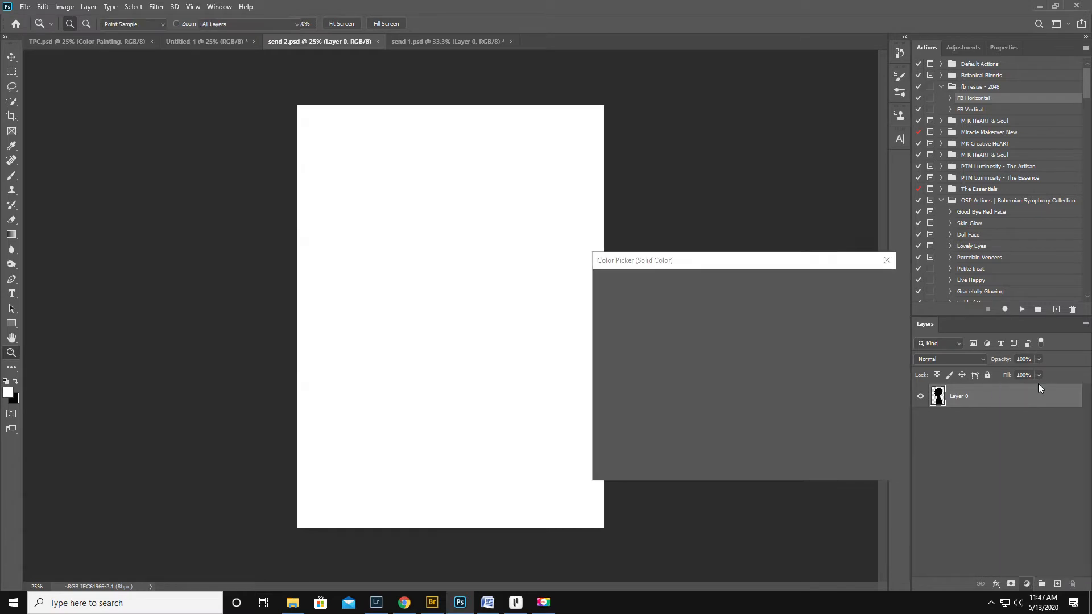
left_click(599, 432)
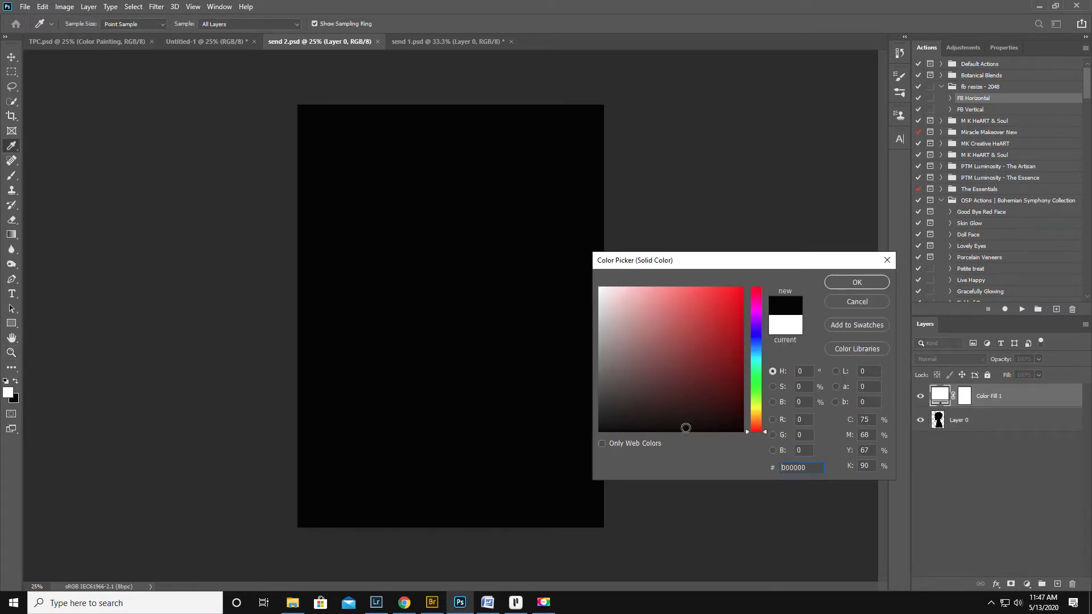
left_click(840, 281)
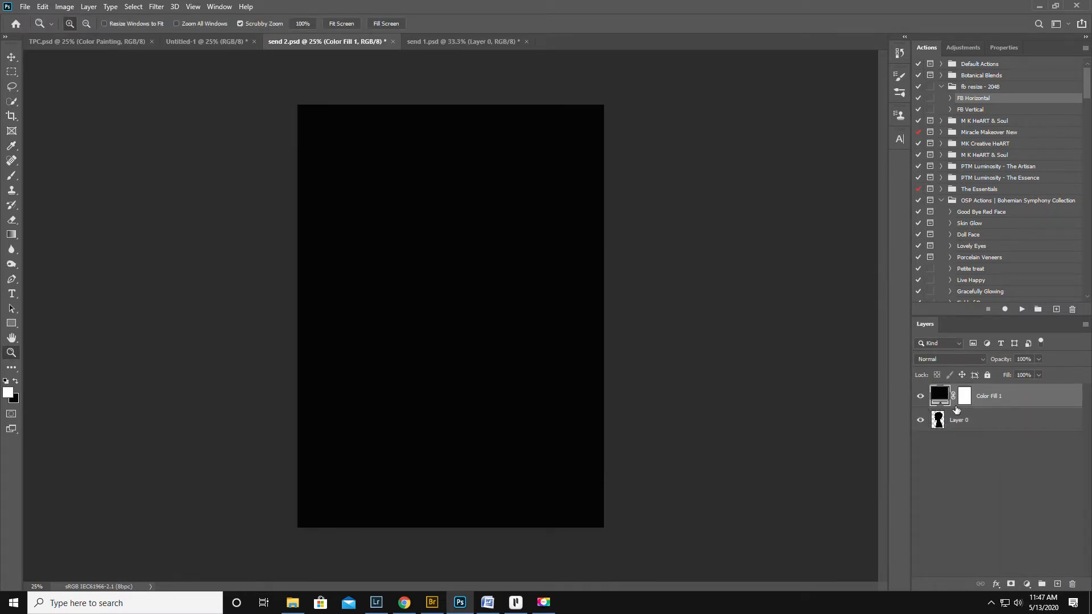
Clip the black fill to the short-haired silhouette in send 2.psd and merge the two layers.
right_click(1012, 401)
left_click(919, 330)
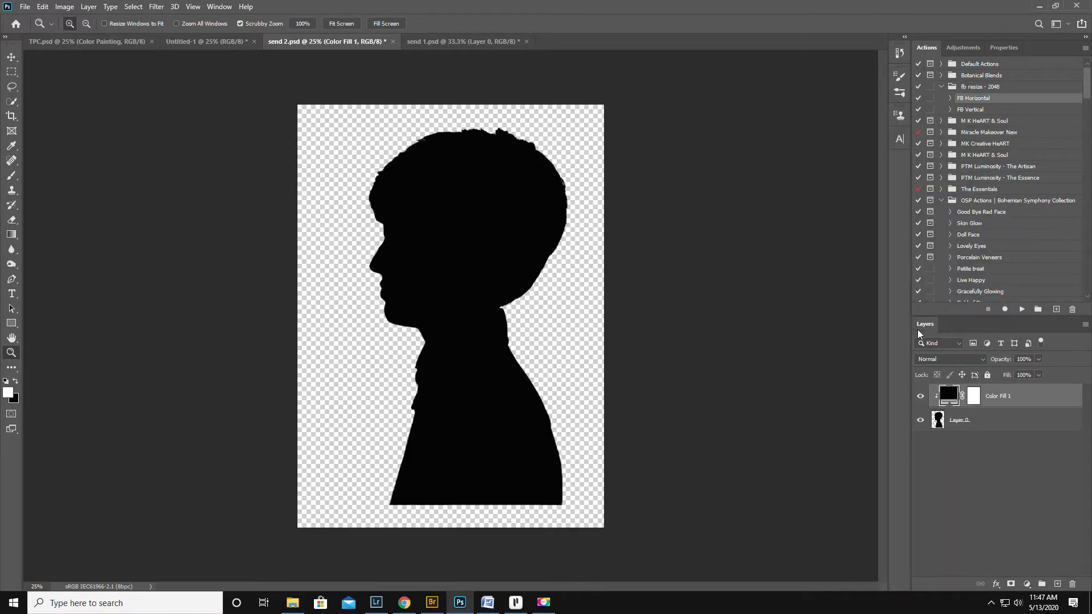
right_click(1032, 397)
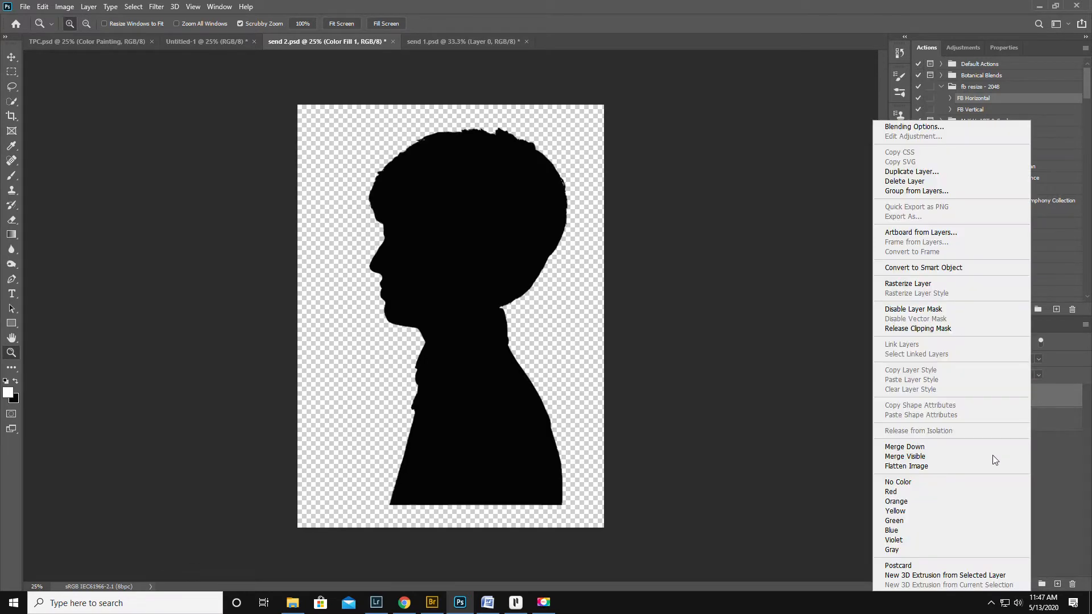
left_click(932, 453)
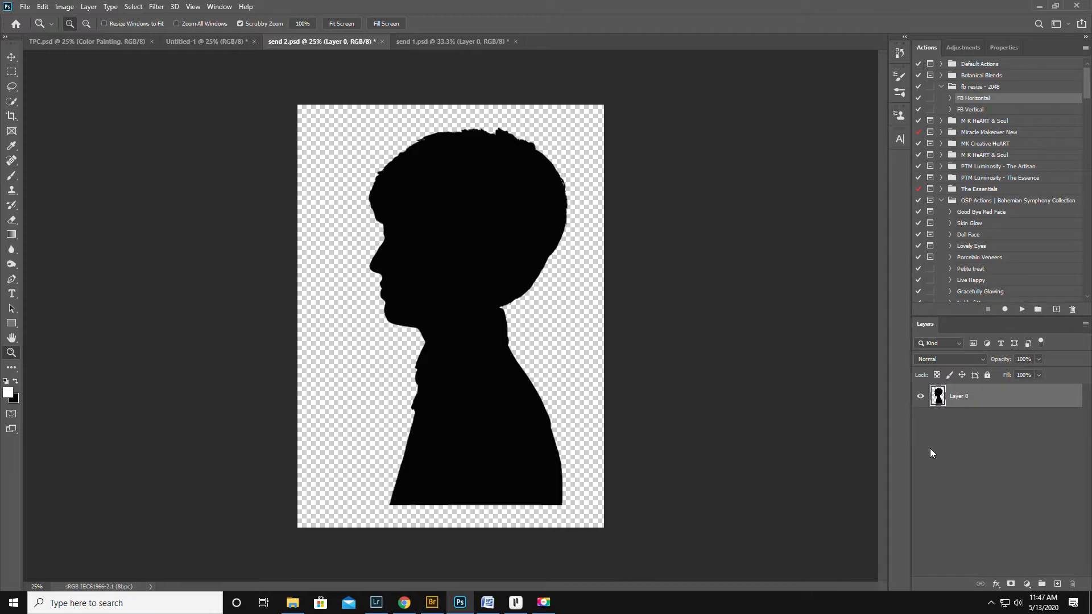
Copy the long-haired silhouette from send 1.psd onto the gray canvas of Untitled-1 as a new layer.
left_click(193, 41)
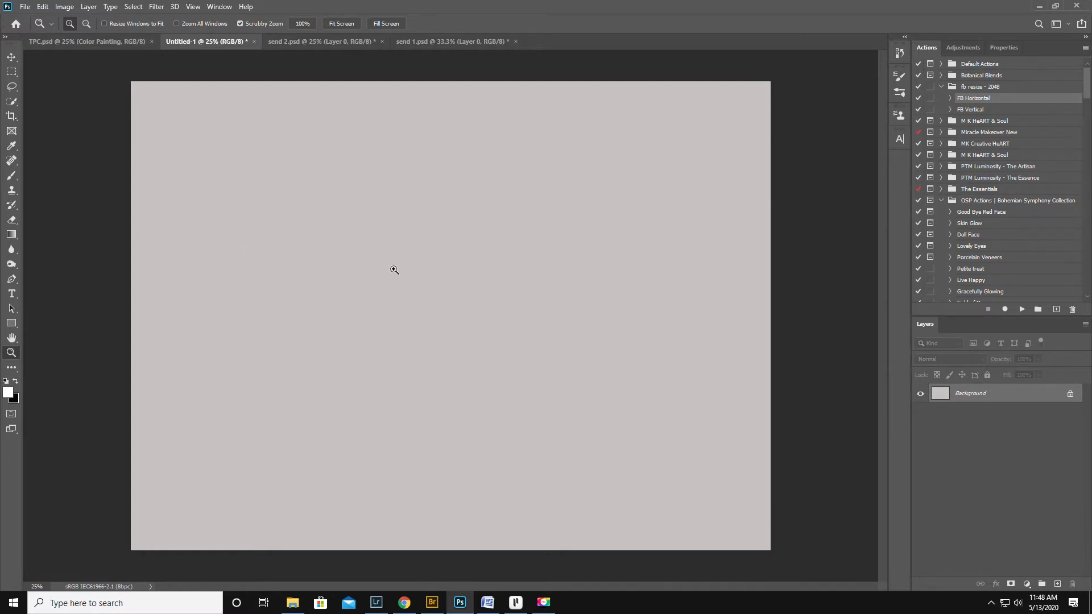
left_click(315, 40)
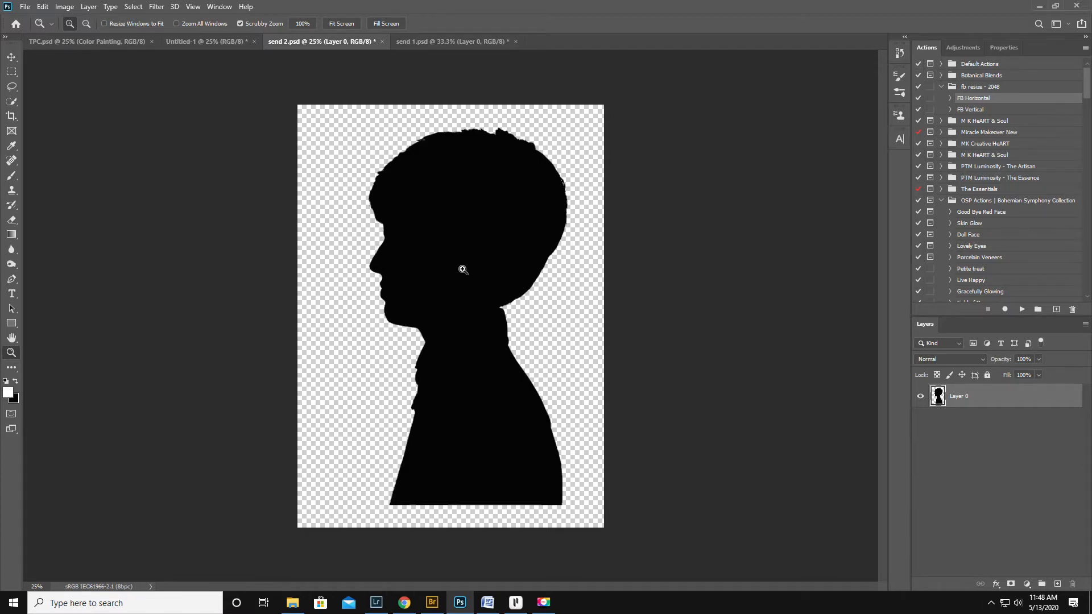
left_click(428, 43)
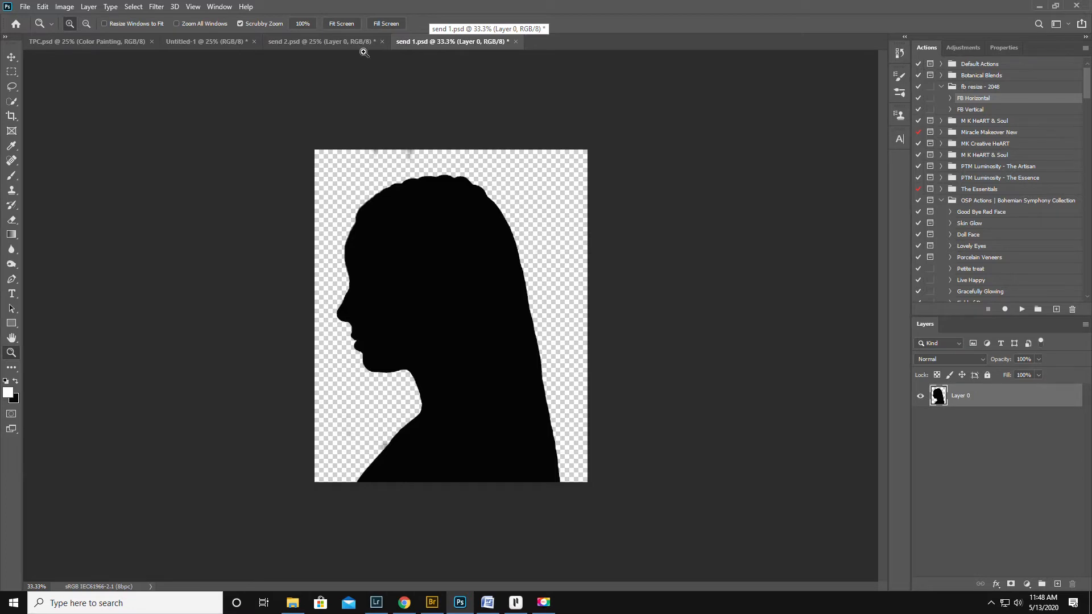
left_click(12, 57)
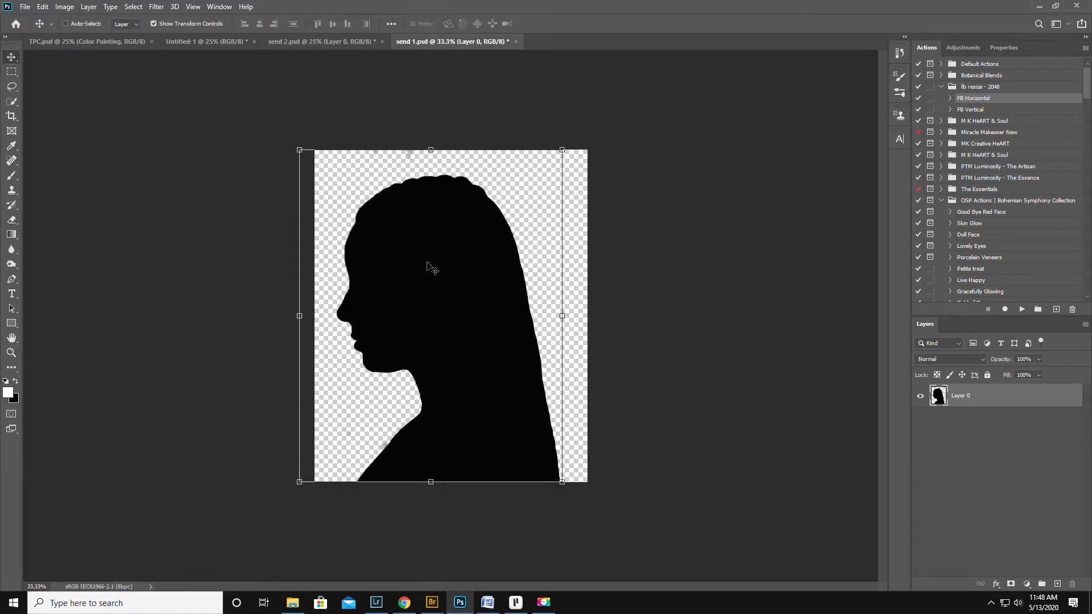
left_click_drag(428, 275, 540, 285)
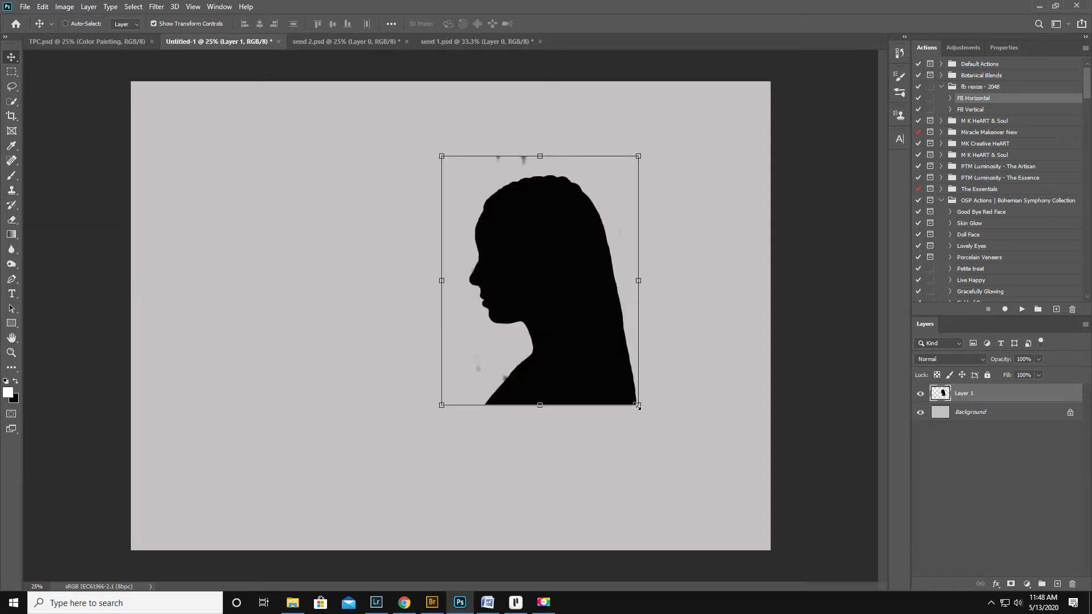
Scale up the long-haired silhouette proportionally and place it right of the canvas centre.
left_click_drag(644, 428, 712, 512)
left_click_drag(582, 397, 574, 393)
key("Return")
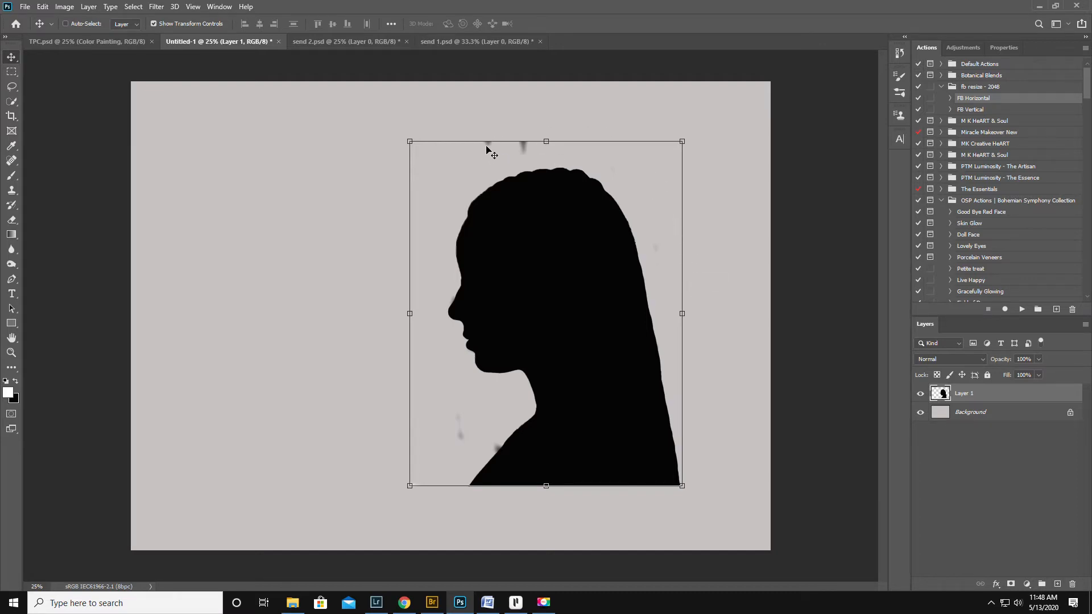
Add a layer mask to the silhouette on Layer 1 and set the Brush to full hardness.
left_click(1011, 584)
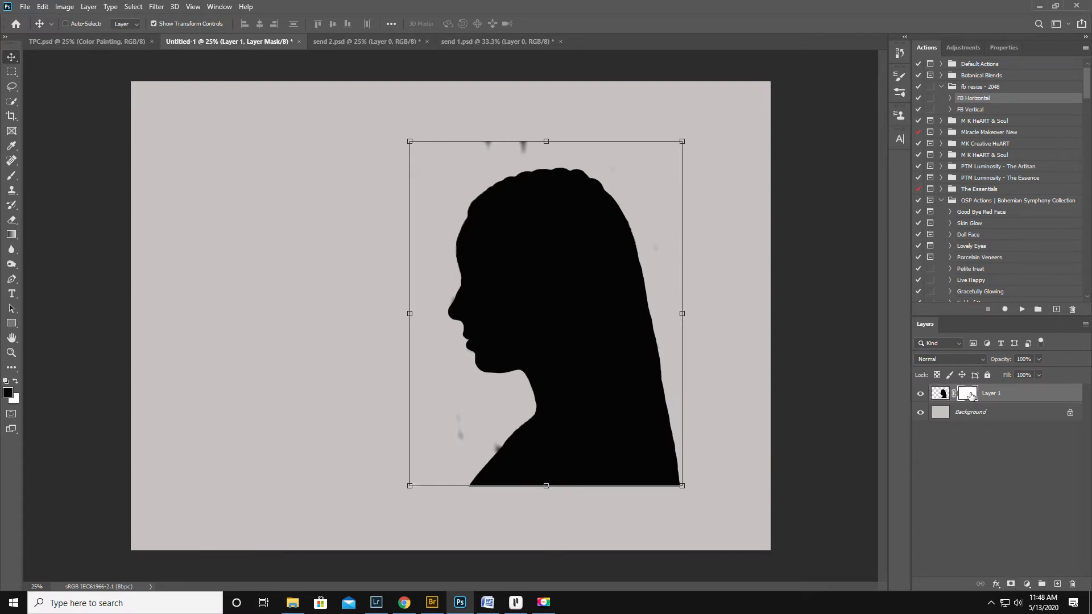
left_click(11, 175)
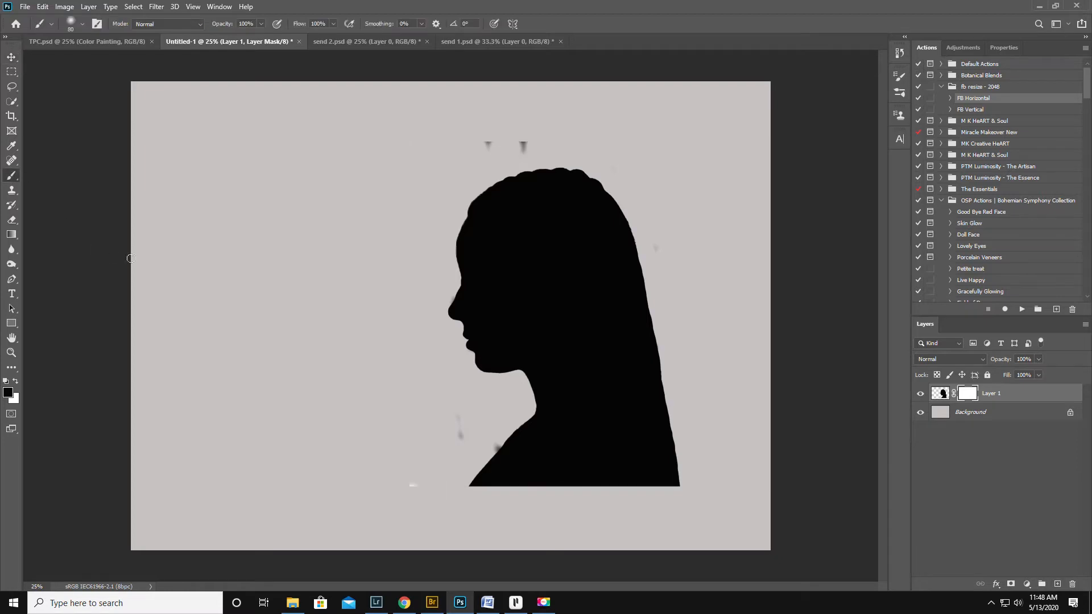
right_click(209, 268)
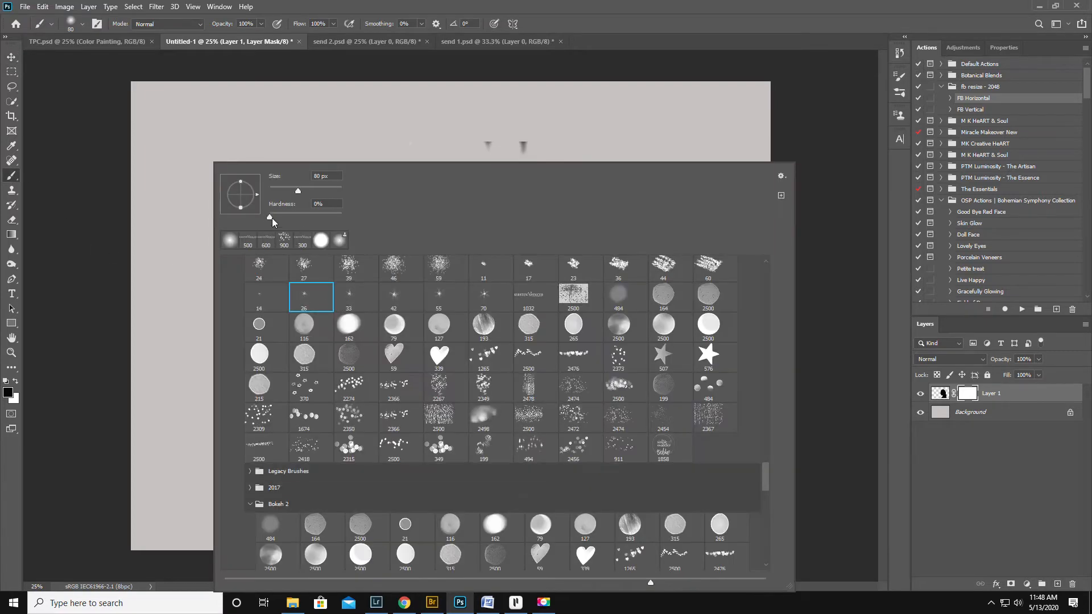
left_click_drag(271, 218, 392, 226)
key("Return")
Enlarge the brush to 250 px and paint black on the mask to hide the stray smudges around the silhouette.
key("bracketright")
key("bracketright")
key("bracketright")
key("bracketright")
key("bracketright")
key("bracketright")
key("bracketright")
key("bracketright")
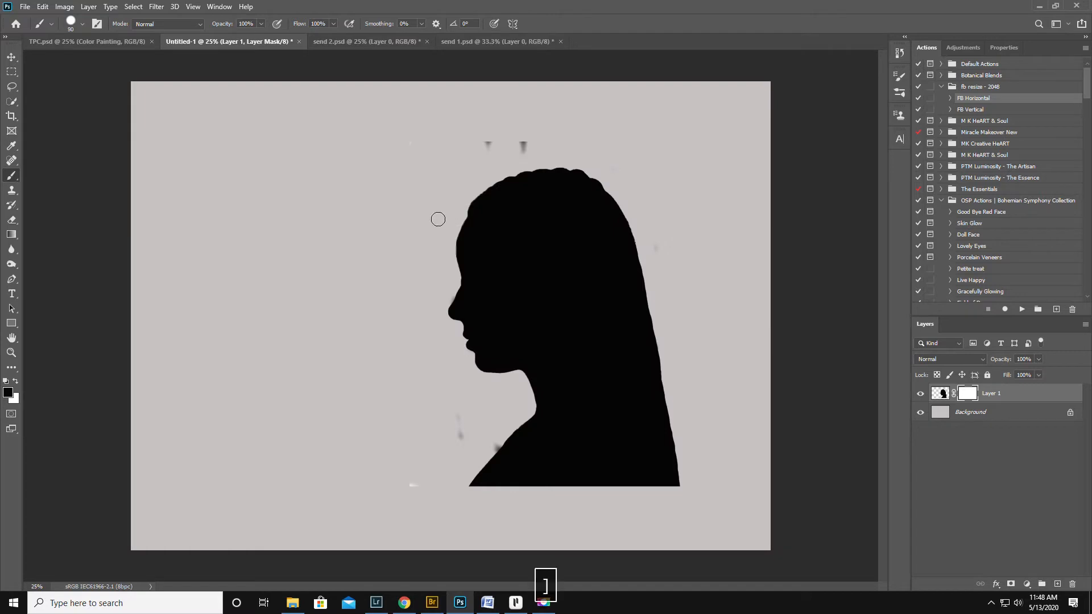
key("bracketleft")
mouse_move(581, 137)
left_mouse_down()
mouse_move(629, 170)
mouse_move(690, 295)
mouse_move(678, 252)
mouse_move(734, 490)
mouse_move(725, 534)
mouse_move(609, 570)
mouse_move(466, 536)
mouse_move(414, 499)
mouse_move(403, 504)
mouse_move(407, 480)
mouse_move(454, 441)
mouse_move(463, 404)
mouse_move(445, 418)
mouse_move(407, 376)
mouse_move(419, 368)
mouse_move(410, 307)
mouse_move(423, 292)
mouse_move(426, 226)
mouse_move(400, 251)
left_mouse_up()
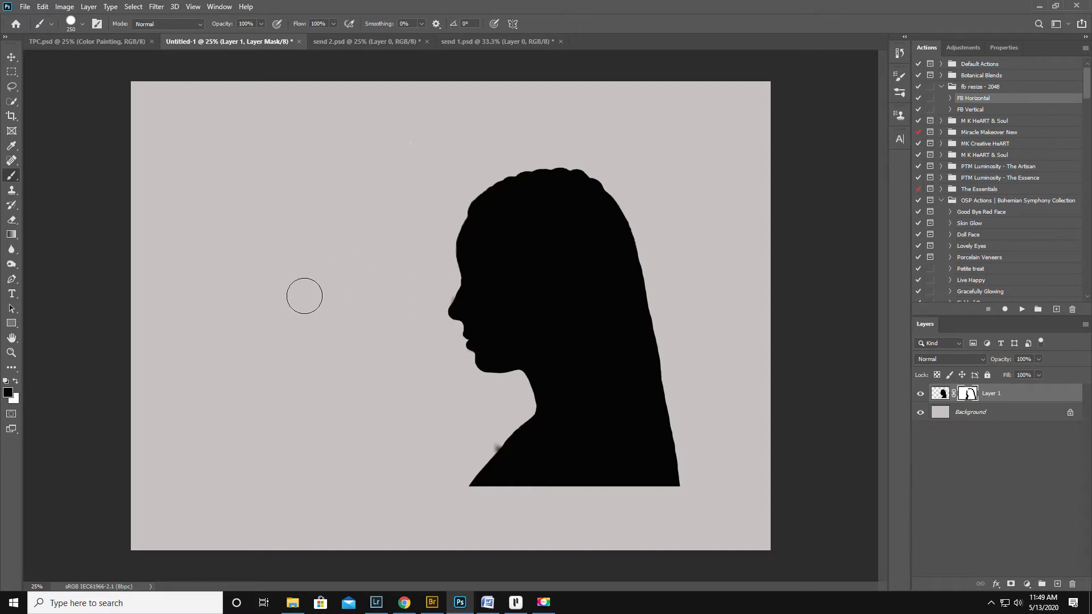
Shrink the brush to 100 px and mask out the soft smudge along the bridge of the nose.
left_click(12, 352)
left_click(463, 305)
left_click(465, 305)
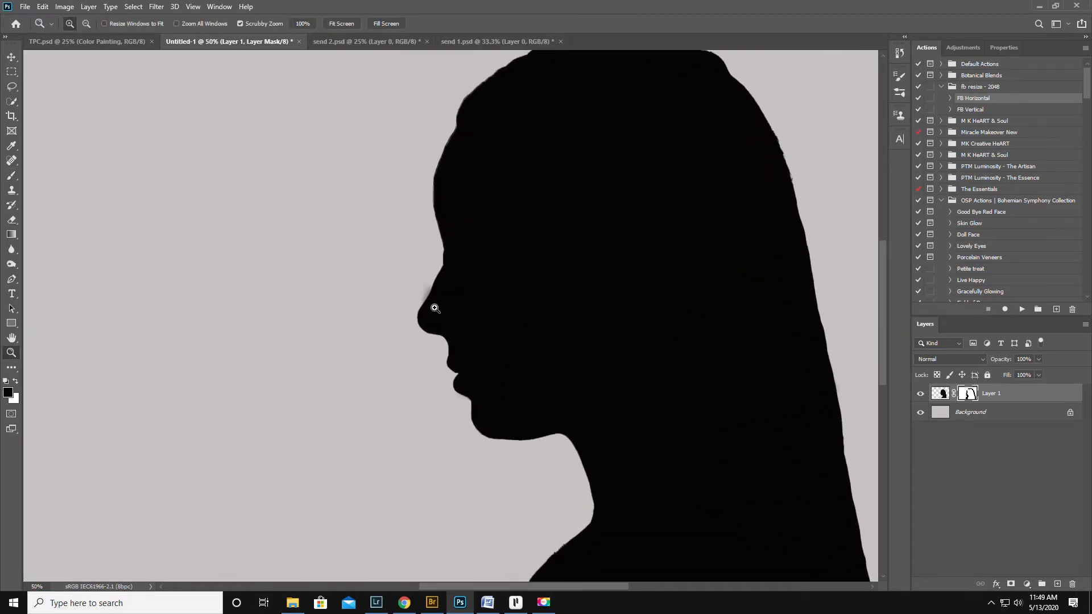
left_click(11, 175)
key("bracketleft")
key("bracketleft")
key("bracketleft")
key("bracketleft")
key("bracketleft")
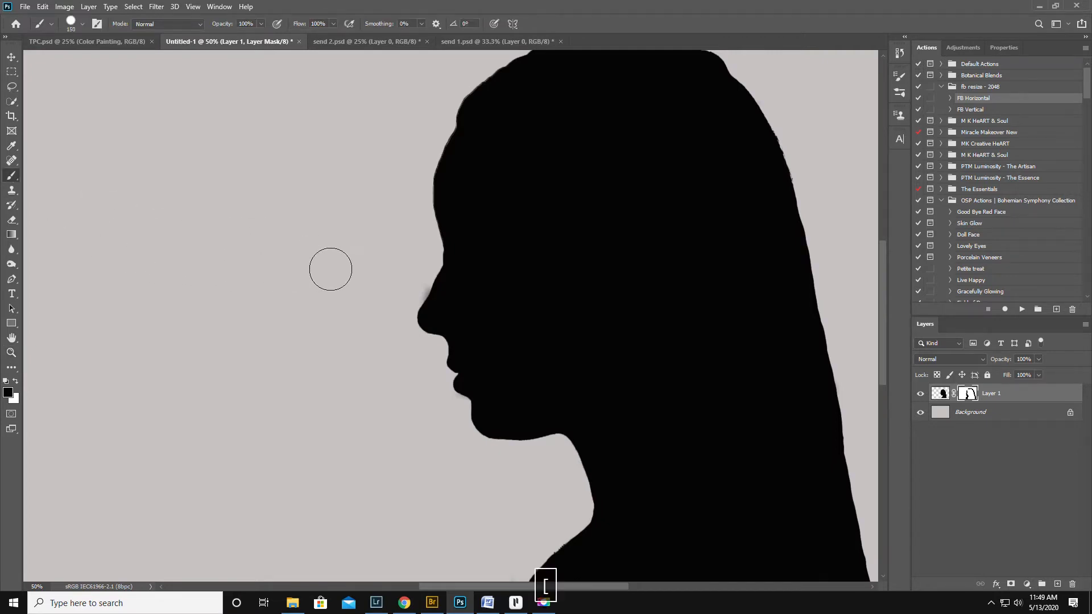
left_click_drag(406, 302, 429, 251)
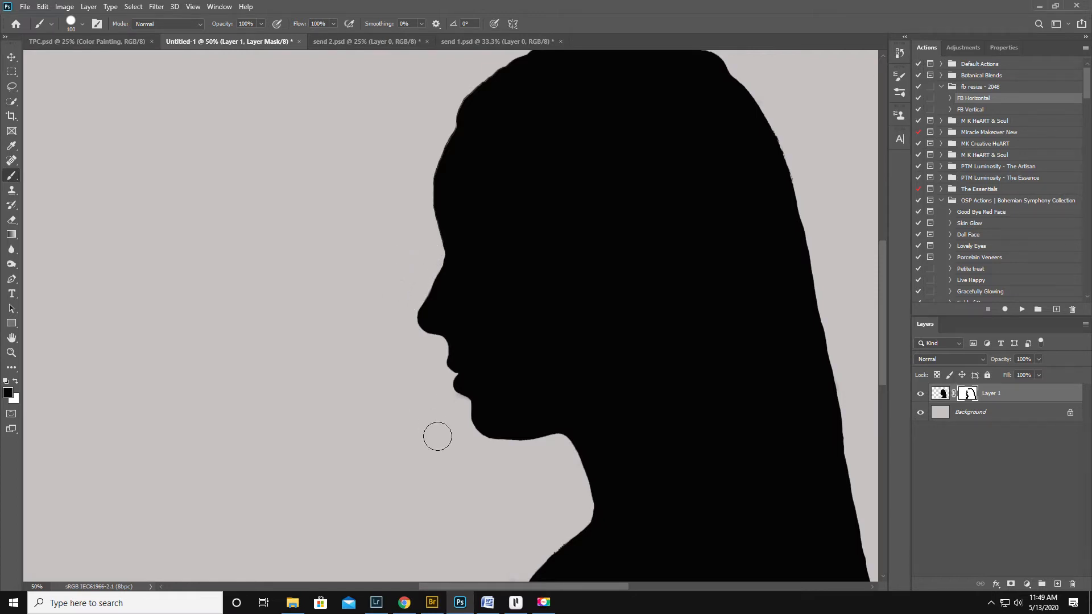
Mask out the leftover smudge along the front edge of the silhouette's shoulder.
scroll(494, 481, "down", 2)
scroll(495, 535, "down", 1)
left_click_drag(480, 531, 509, 503)
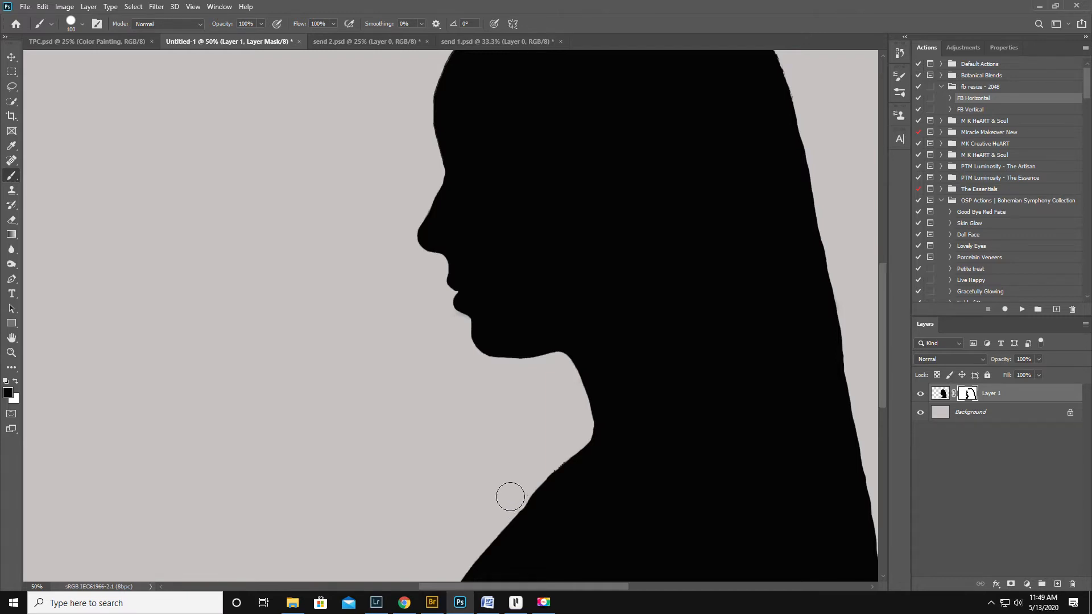
left_click(10, 353)
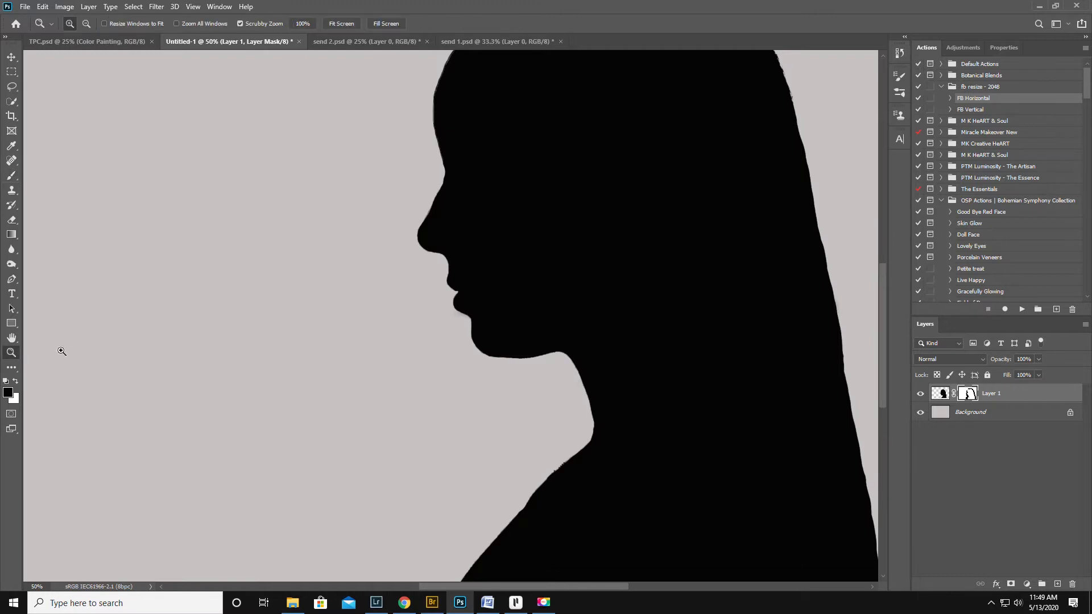
left_click(383, 368, "alt")
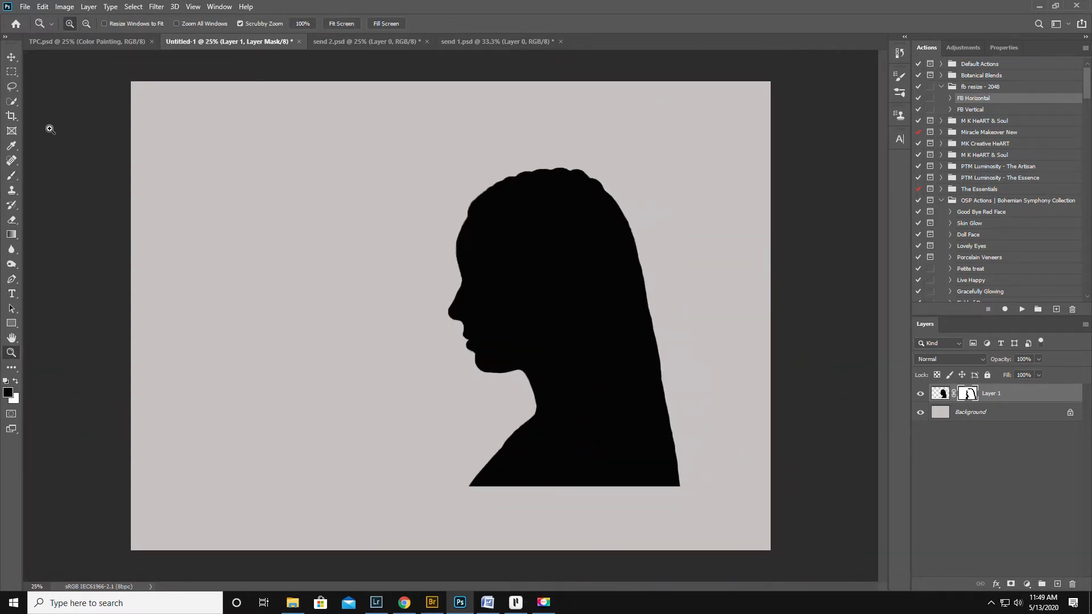
Enlarge the masked silhouette slightly from its lower front corner and reposition it on the canvas.
left_click(11, 57)
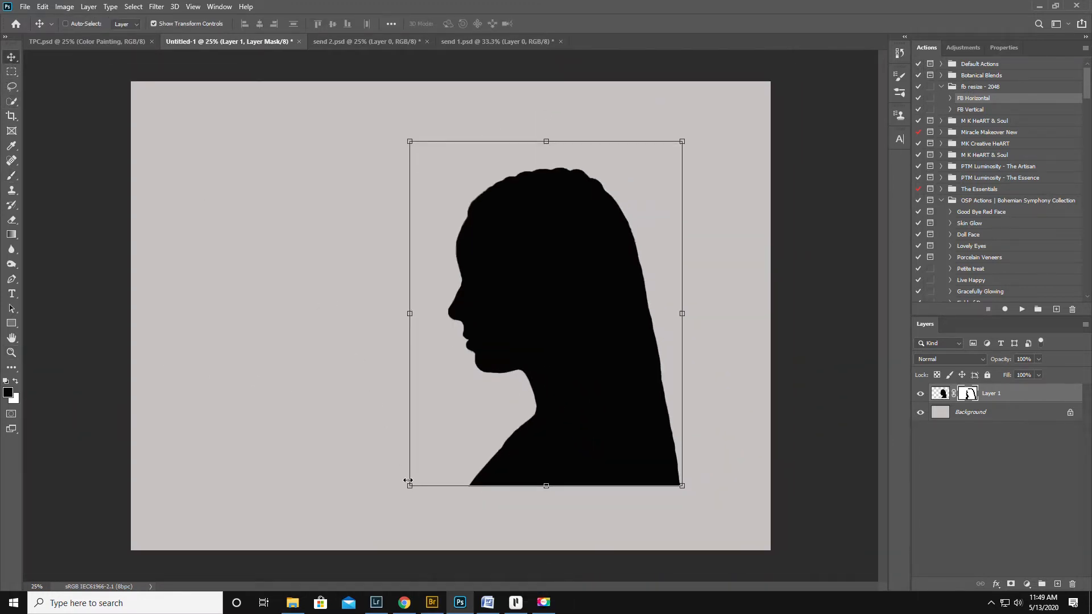
left_click_drag(405, 488, 353, 517)
left_click_drag(563, 429, 545, 401)
key("Return")
Bring the short-haired silhouette from send 2.psd into Untitled-1, scaled to 110.82% and placed in front of the long-haired profile's face.
left_click(371, 41)
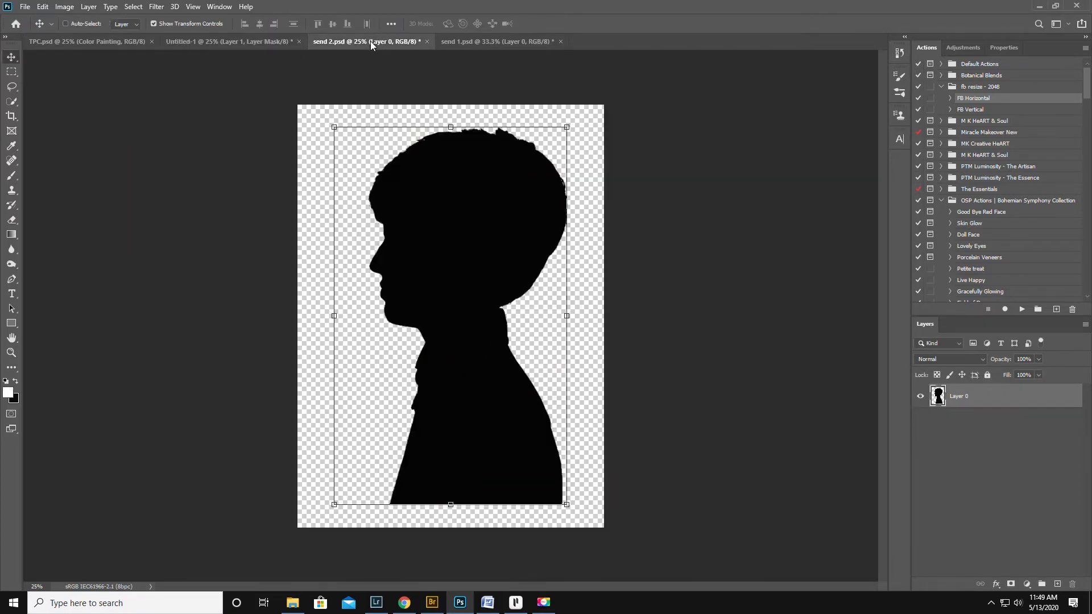
left_click_drag(449, 268, 296, 312)
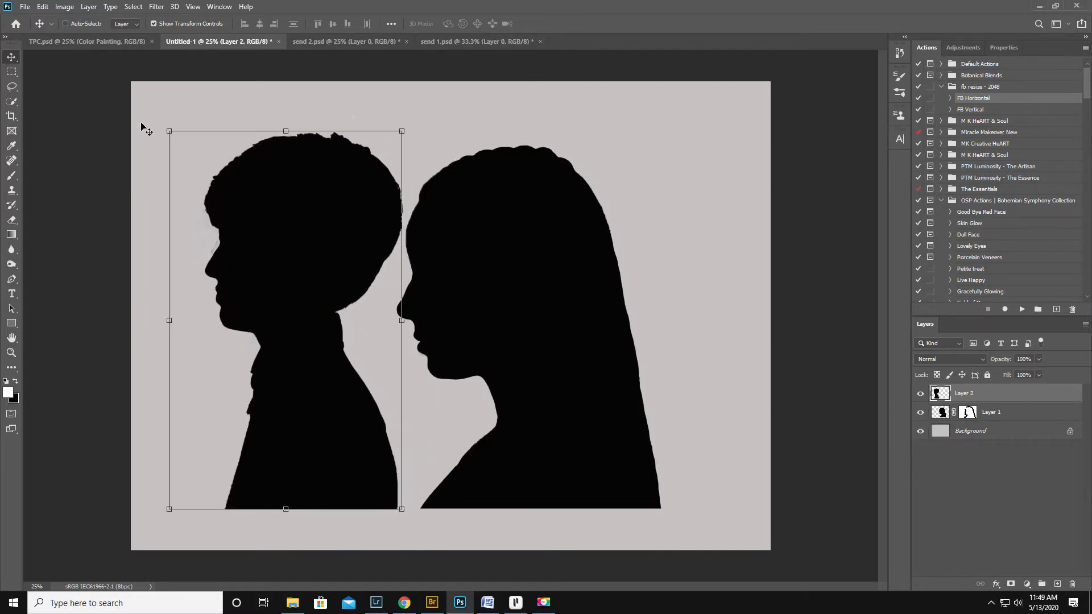
left_click_drag(168, 131, 147, 99)
left_click_drag(299, 293, 296, 316)
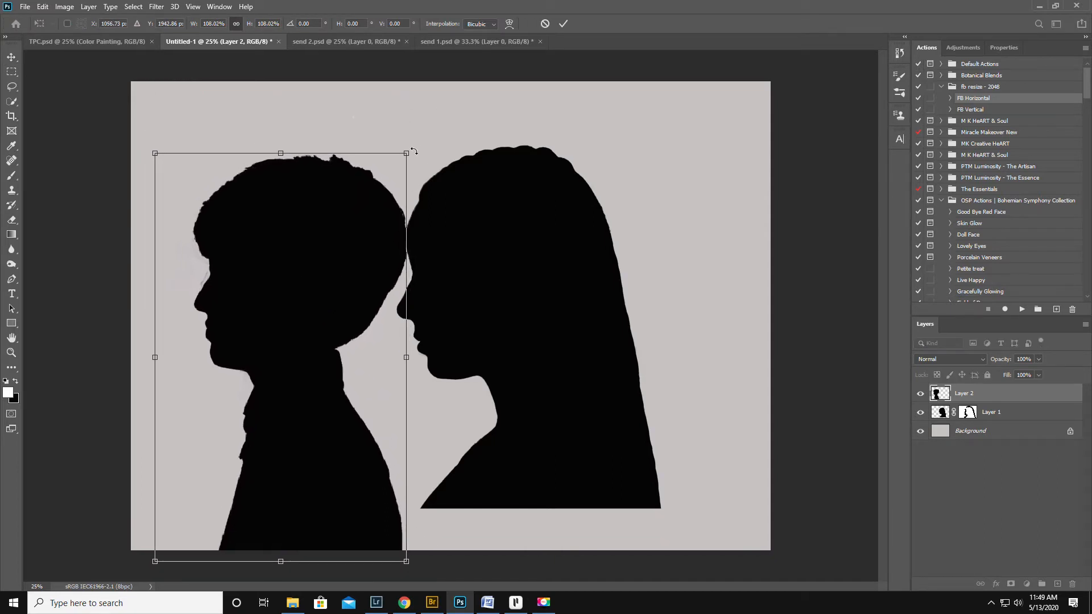
left_click_drag(408, 151, 414, 142)
left_click_drag(305, 276, 326, 269)
left_click_drag(221, 249, 233, 257)
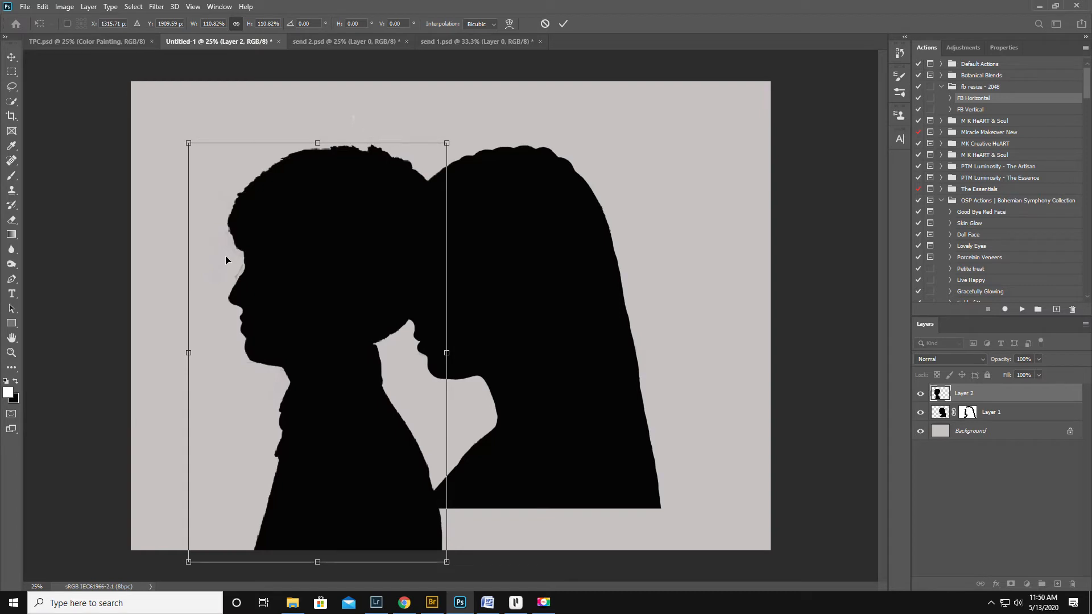
left_click_drag(324, 312, 280, 283)
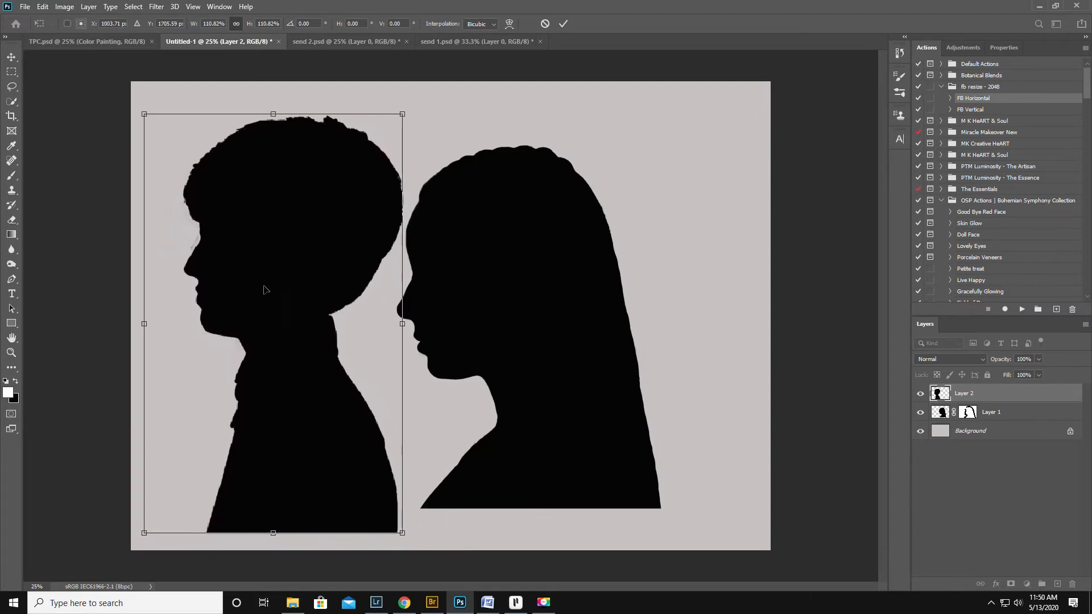
left_click(563, 23)
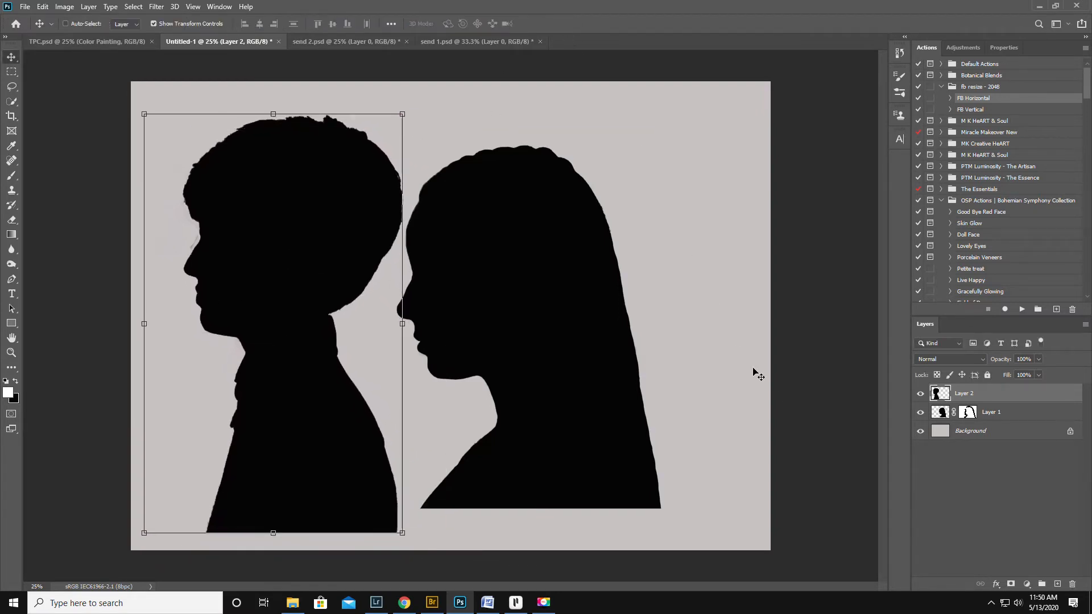
Add a layer mask to Layer 2 and paint out the smudge along the bridge of the nose with the 100 px brush.
left_click(1011, 584)
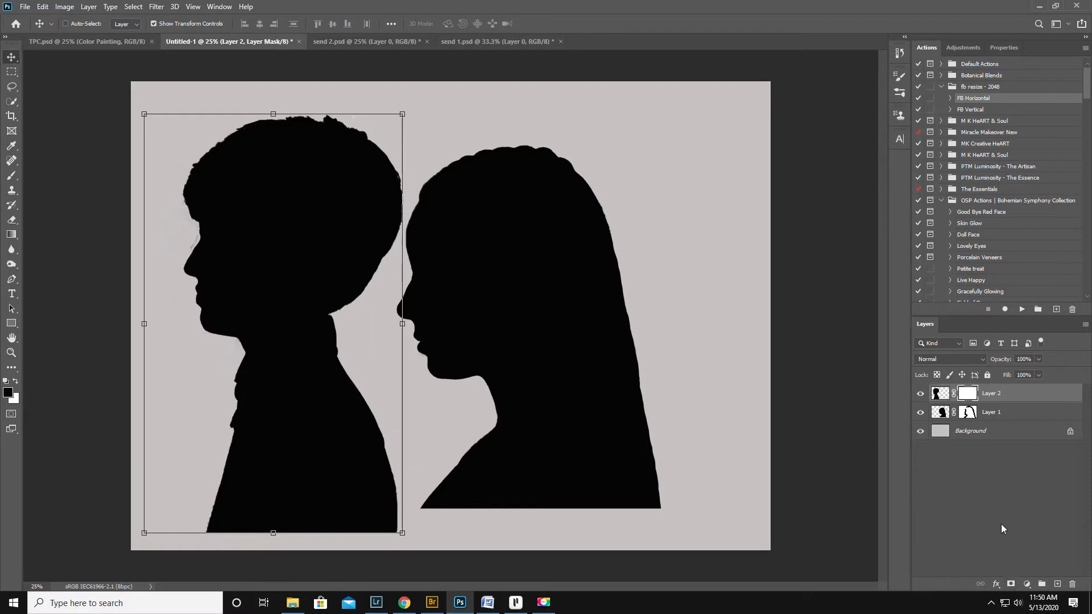
left_click(11, 352)
left_click(155, 220)
left_click(155, 220)
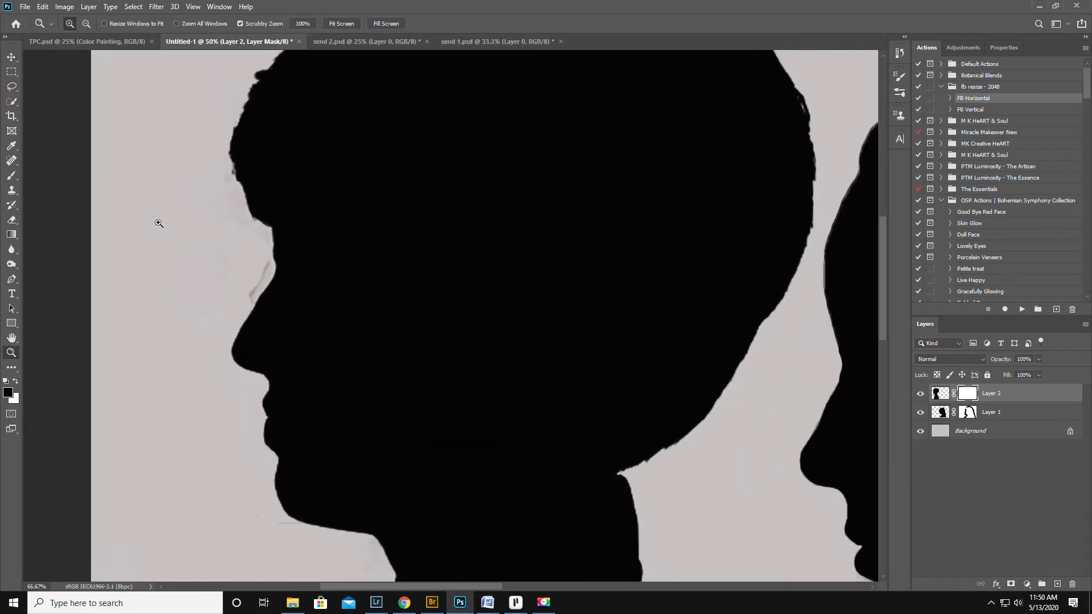
left_click(251, 249)
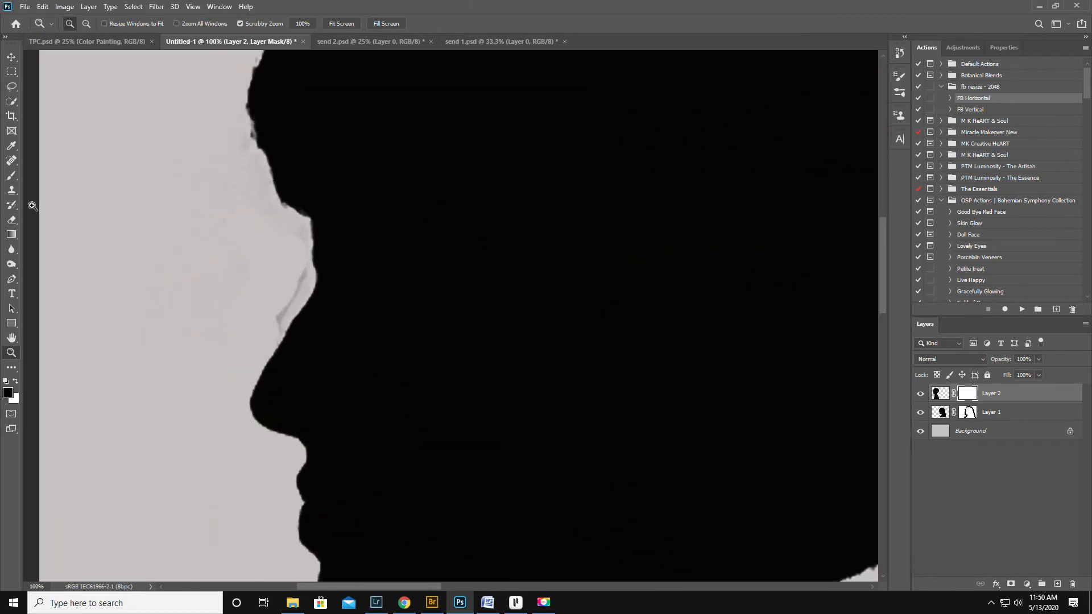
left_click(10, 177)
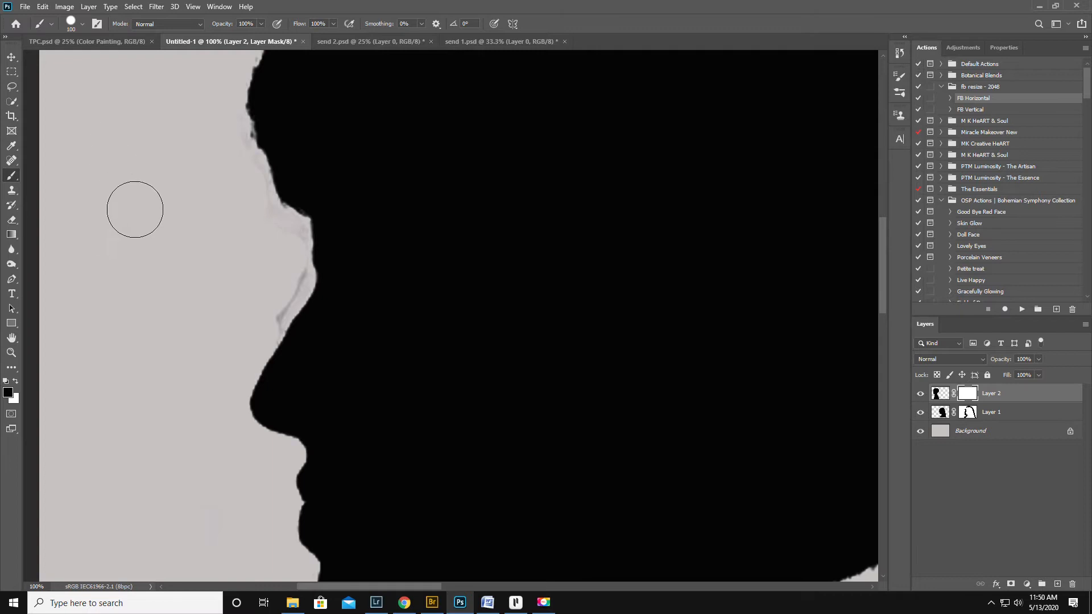
left_click_drag(255, 330, 275, 280)
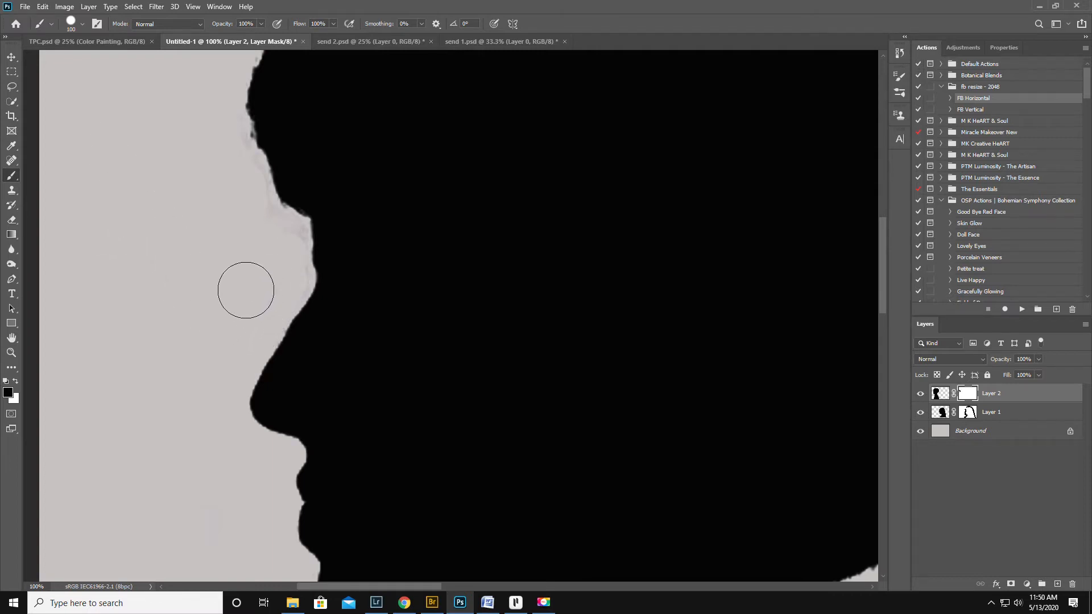
Shrink the brush to 35 px and mask out the faint smudges along the brow and front hairline.
key("bracketleft")
key("bracketleft")
key("bracketleft")
key("bracketleft")
key("bracketleft")
key("bracketleft")
key("bracketleft")
key("bracketleft")
left_click_drag(273, 207, 243, 136)
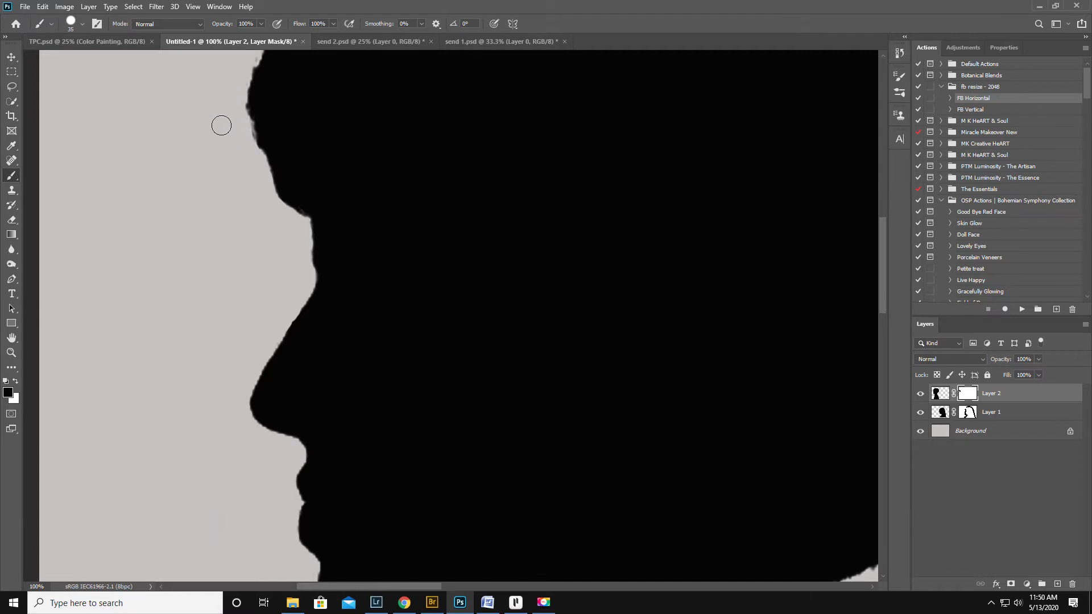
scroll(232, 121, "up", 1)
scroll(231, 121, "up", 1)
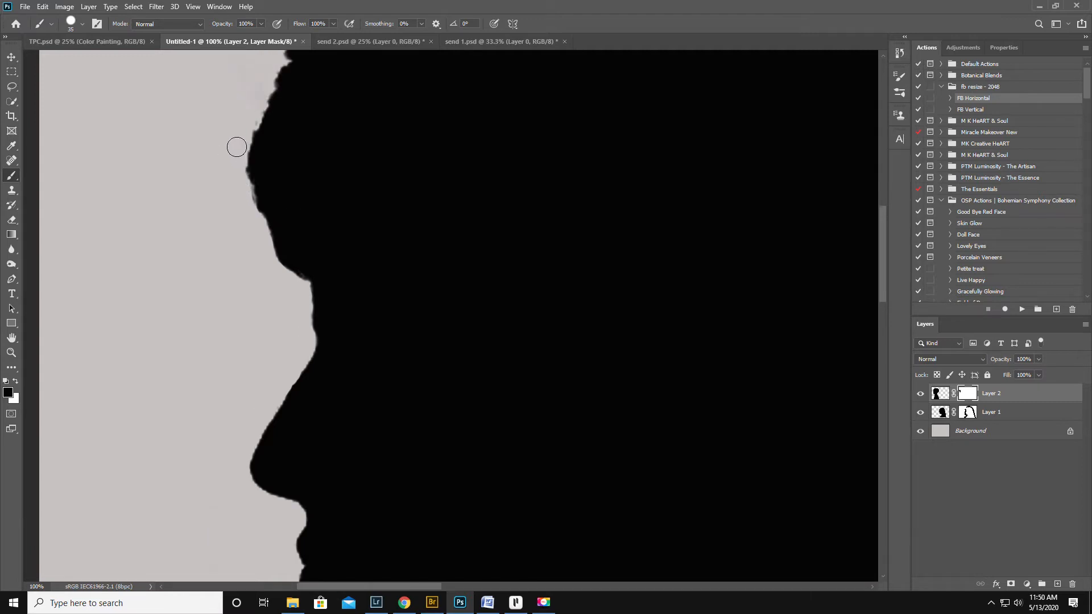
scroll(205, 139, "up", 3)
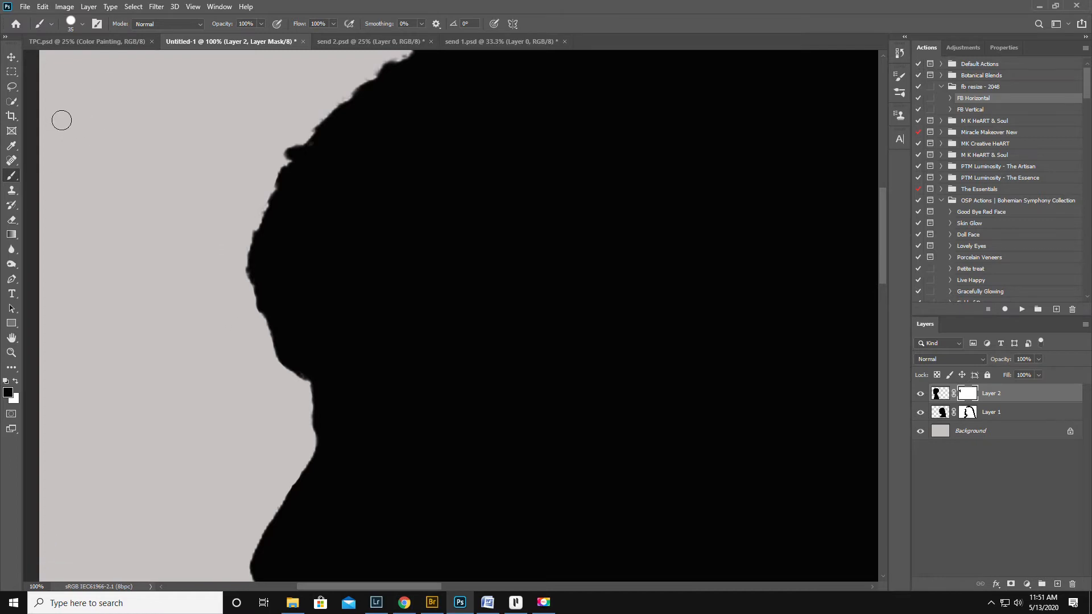
Mask out the faint stray mark above the short-haired head using Layer 1's mask.
left_click(12, 353)
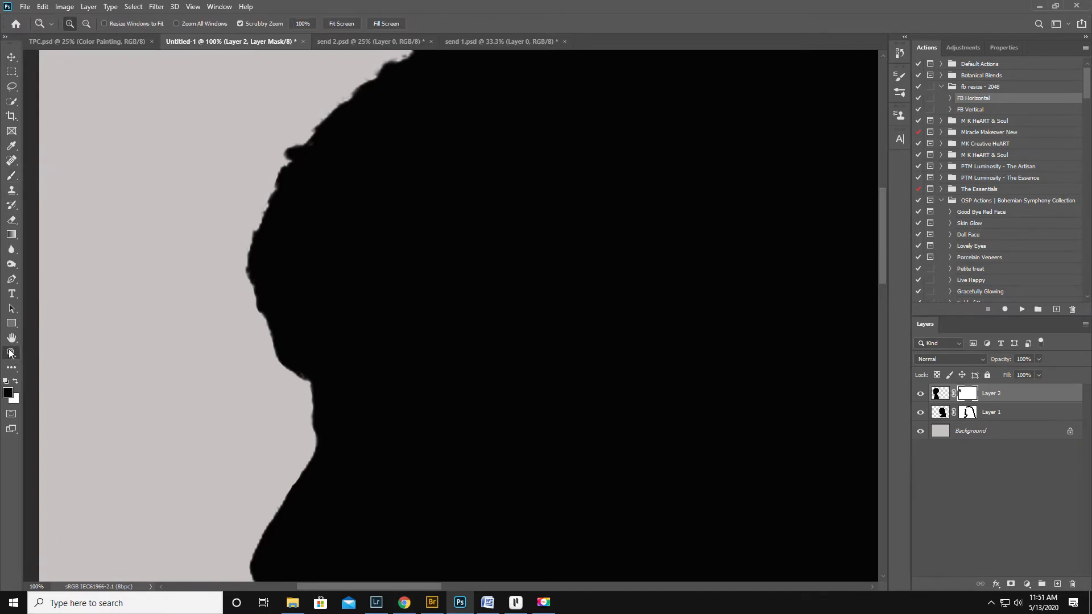
left_click(206, 392, "alt")
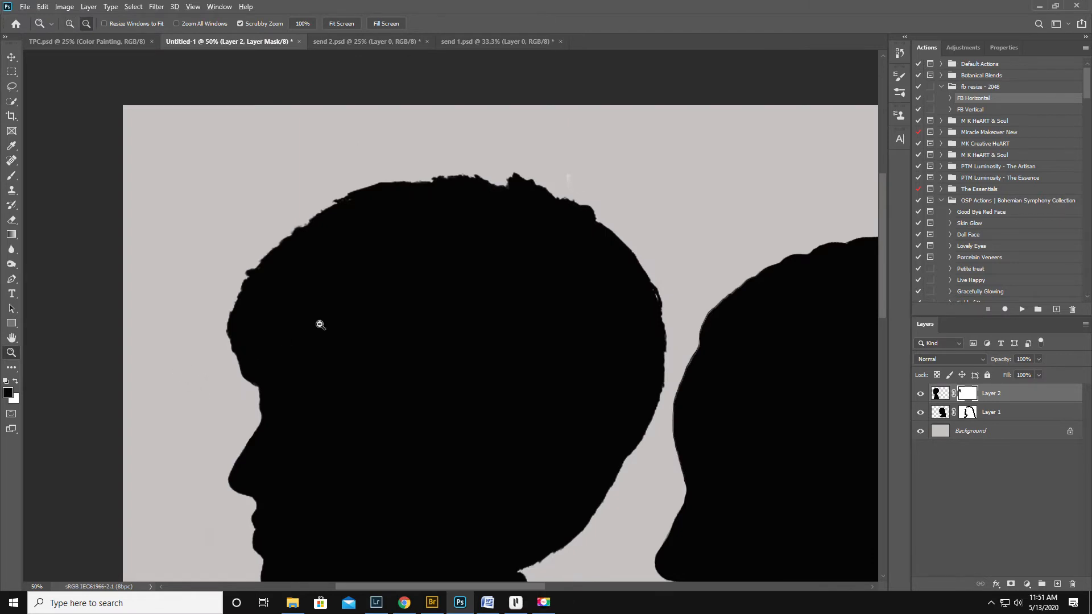
left_click(11, 176)
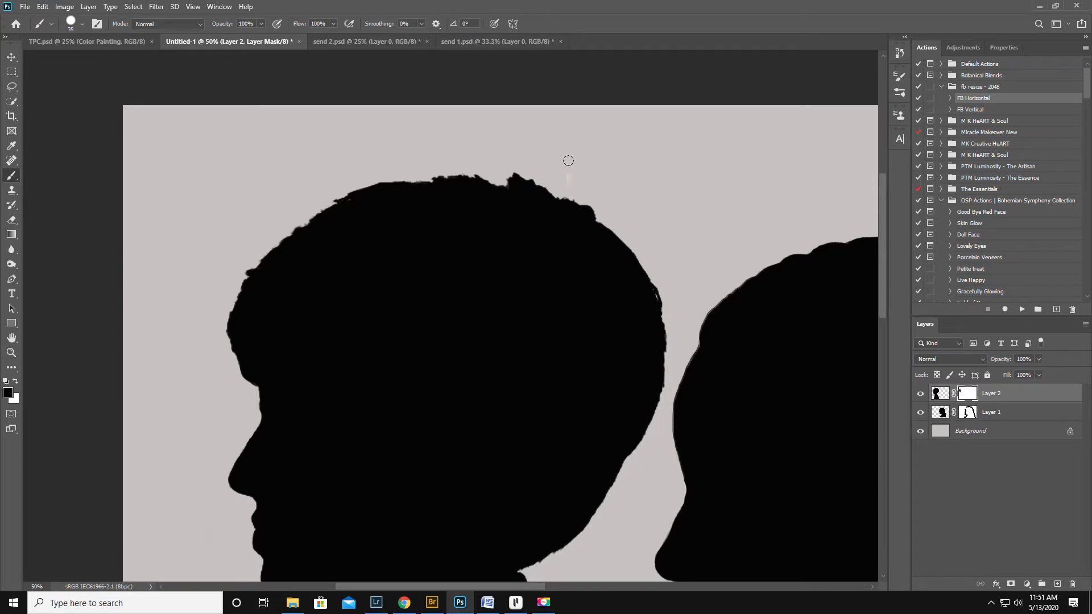
left_click(968, 412)
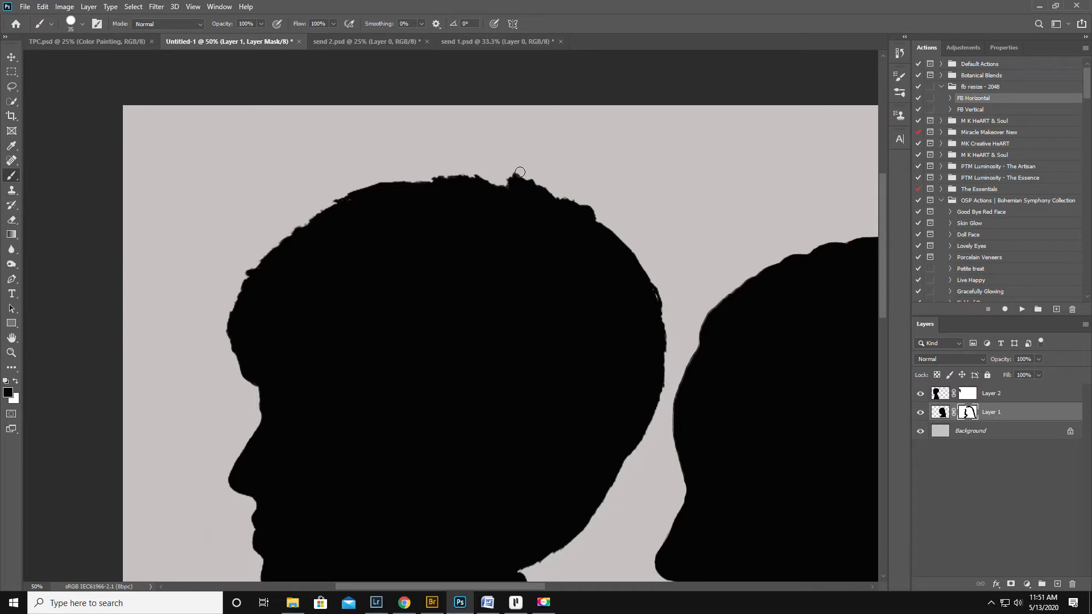
Mask off the hair tuft at the crown on Layer 2 and fill the adjacent notch with black on the layer itself.
left_click(968, 393)
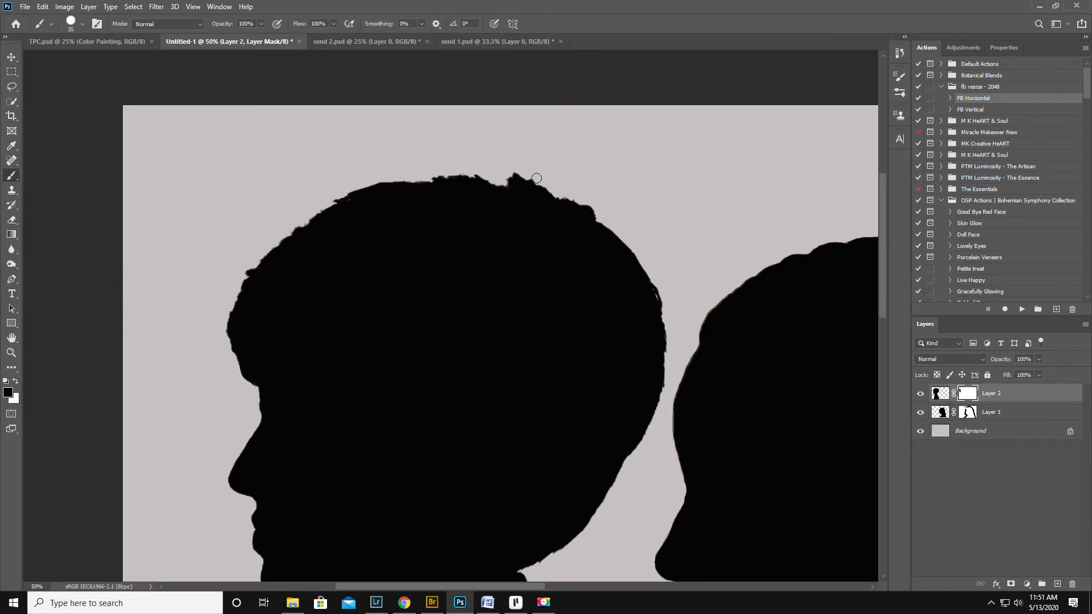
left_click_drag(508, 173, 533, 177)
left_click(940, 395)
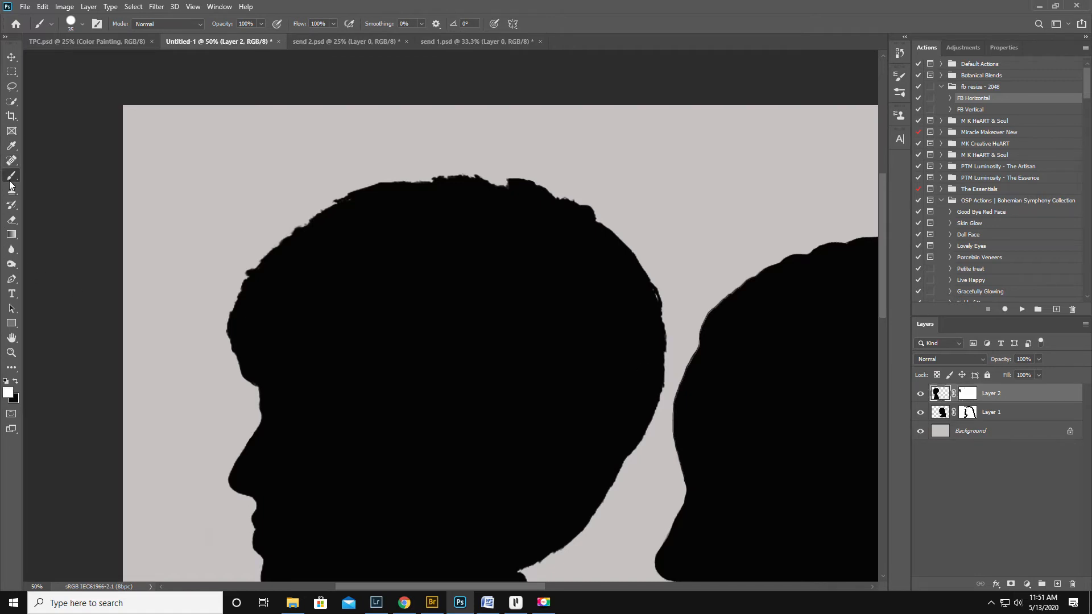
key("x")
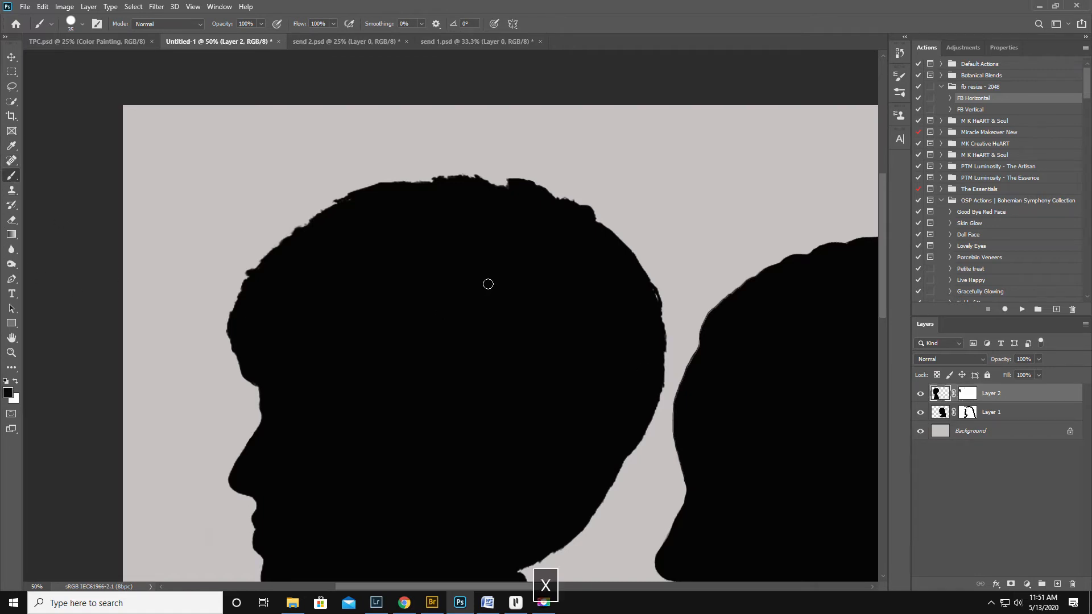
left_click_drag(528, 194, 479, 188)
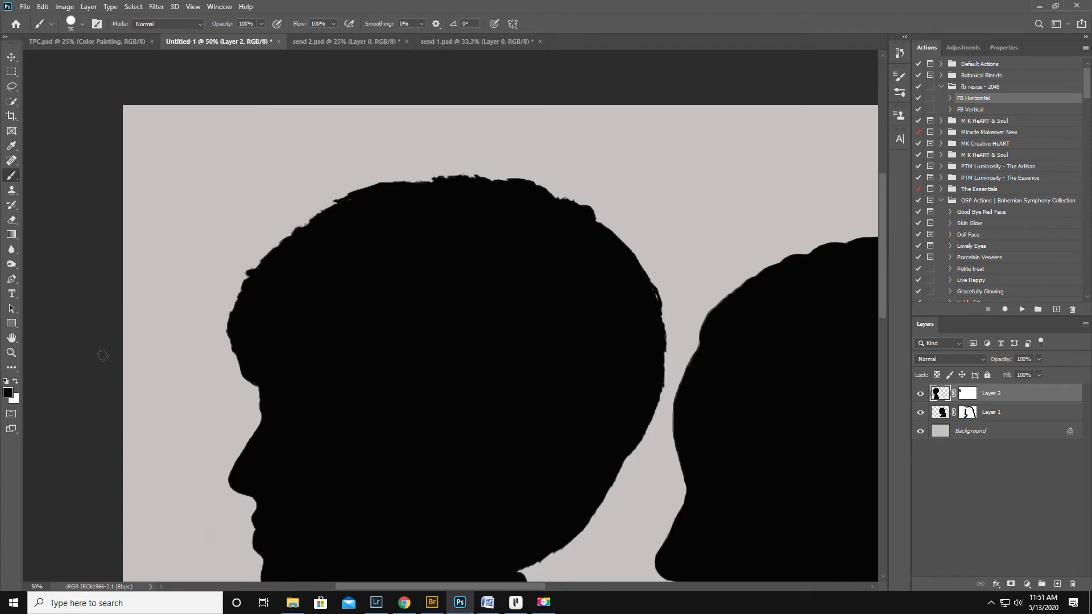
Add a white 7 px outside Stroke effect at 100% opacity to the short-haired silhouette on Layer 2.
left_click(10, 353)
key("alt")
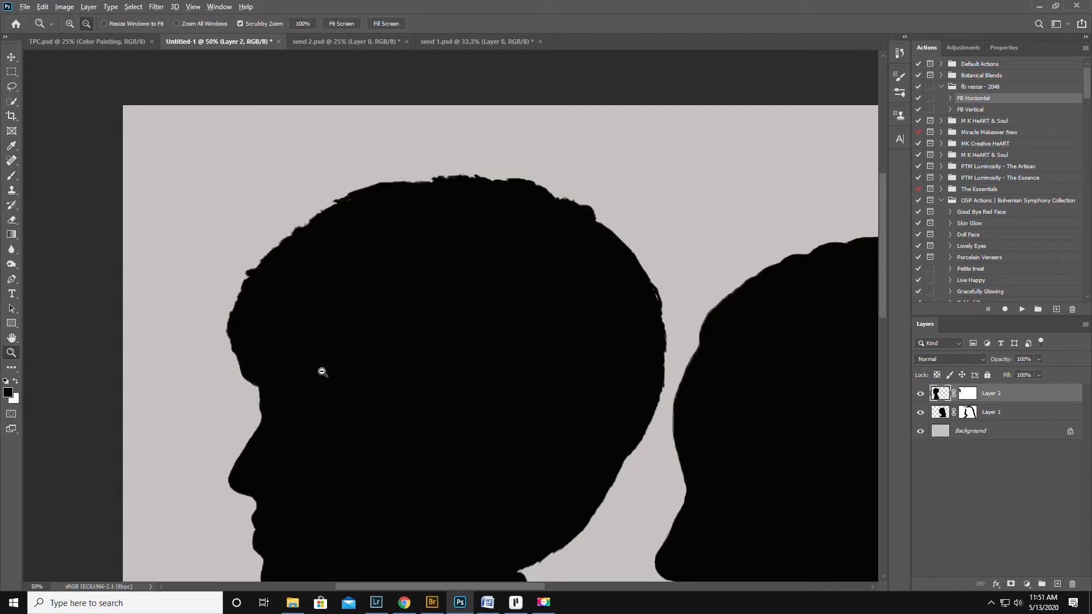
left_click(353, 378, "alt")
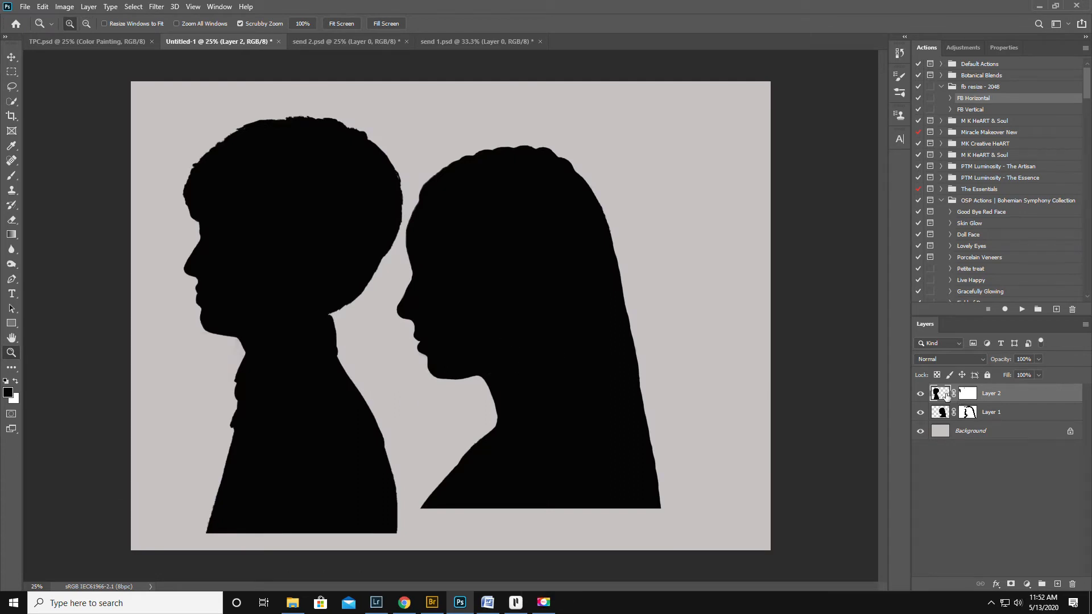
left_click(996, 584)
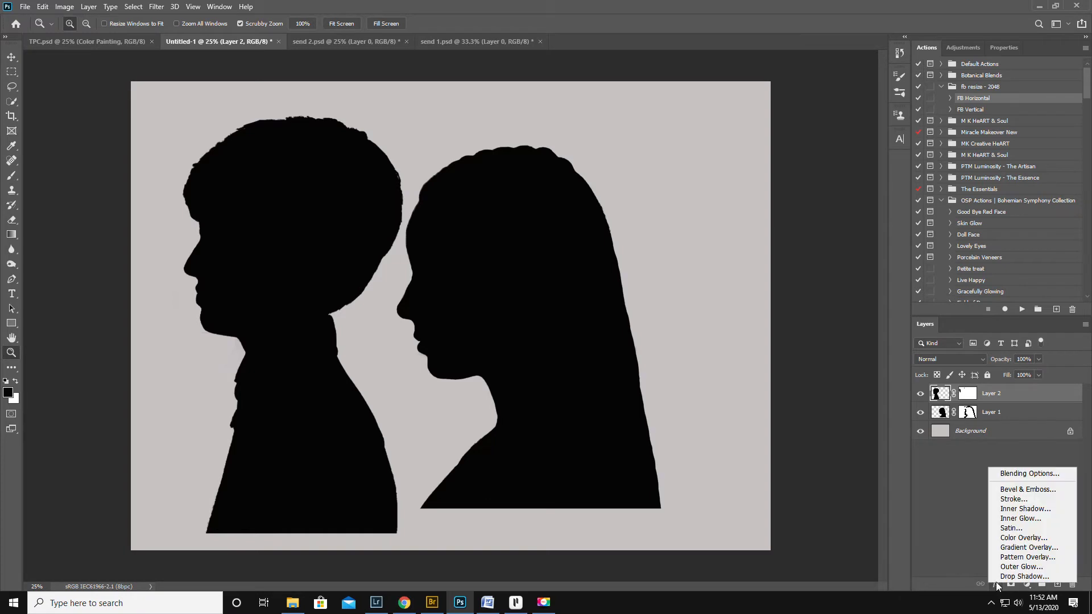
left_click(1005, 497)
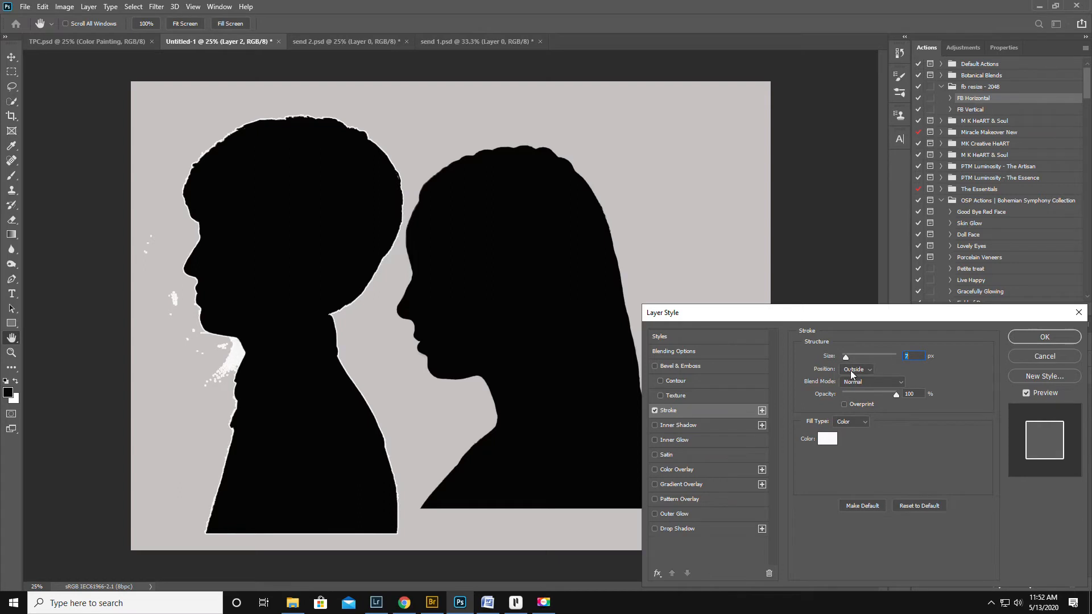
left_click(1044, 335)
Enlarge the brush and mask out the stray white specks in front of the face and throat on Layer 2's mask.
left_click(966, 393)
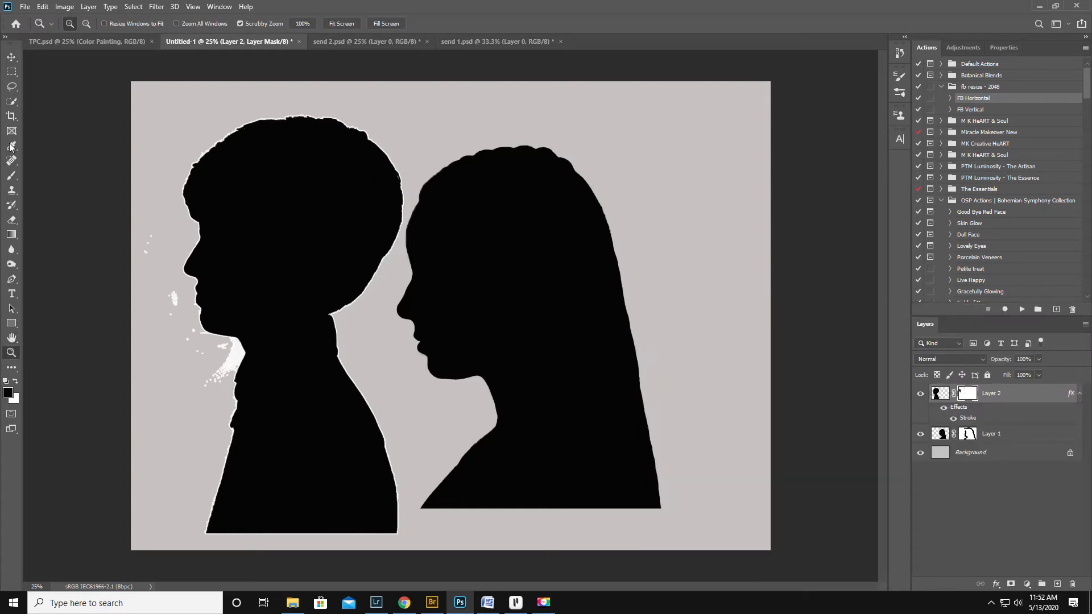
left_click(12, 176)
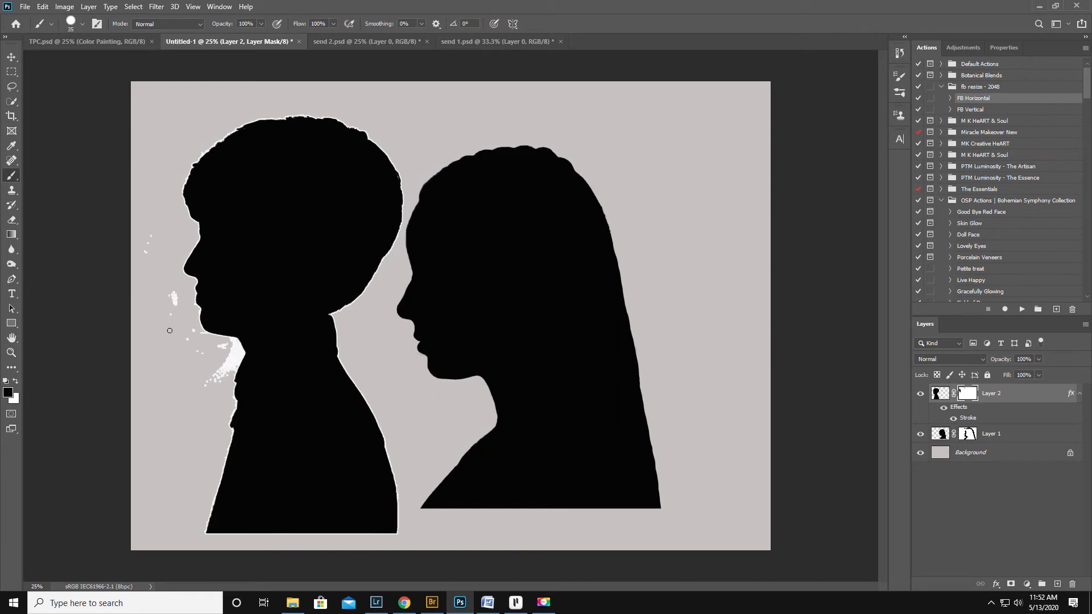
key("bracketright")
key("bracketright")
key("bracketright")
key("bracketright")
key("bracketright")
key("bracketright")
mouse_move(176, 313)
left_mouse_down()
mouse_move(142, 261)
mouse_move(146, 244)
left_mouse_up()
left_click_drag(178, 324, 193, 343)
mouse_move(188, 374)
left_mouse_down()
mouse_move(210, 382)
mouse_move(226, 366)
mouse_move(224, 348)
mouse_move(217, 356)
mouse_move(204, 343)
left_mouse_up()
Reduce the brush to 70 px and mask out the white remnants beneath the short-haired silhouette's chin.
key("bracketleft")
key("bracketleft")
key("bracketleft")
key("bracketleft")
key("bracketleft")
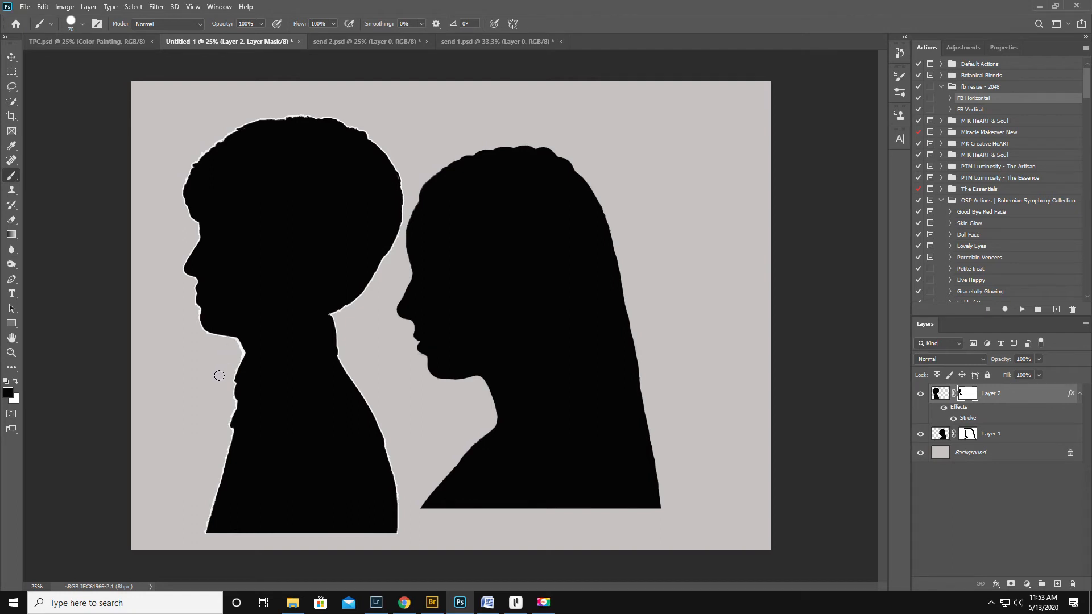
Add a white 7 px outside Stroke effect at 100% opacity to the long-haired silhouette on Layer 1.
left_click(941, 435)
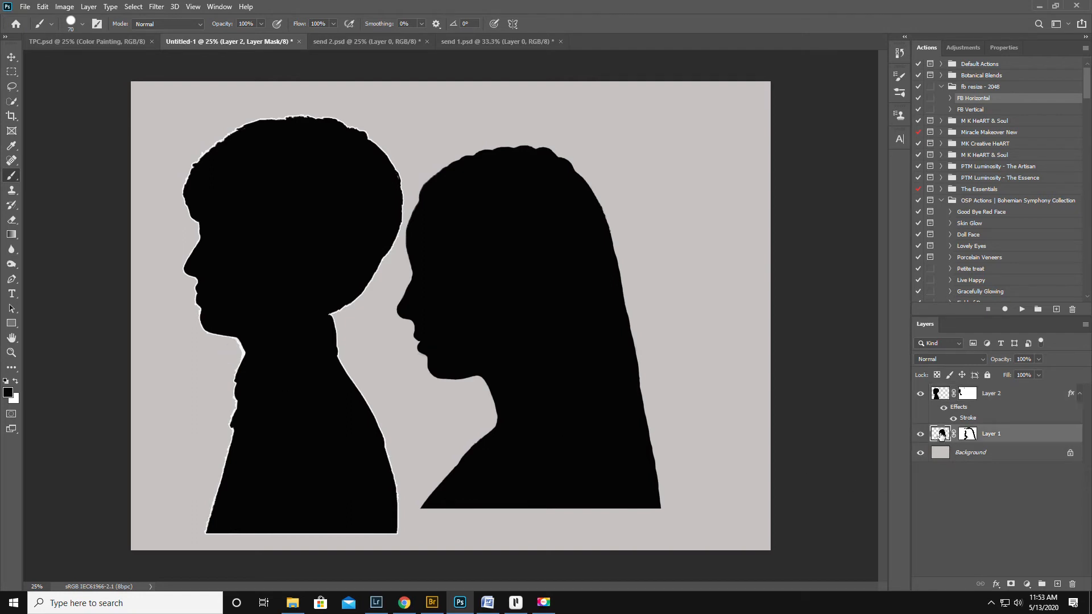
left_click(1001, 587)
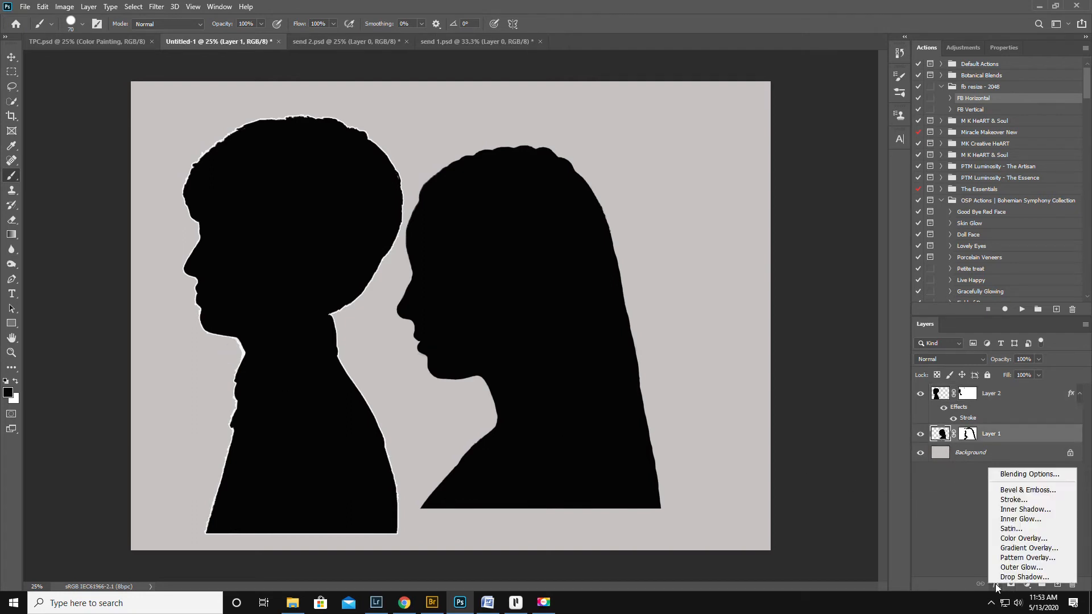
left_click(1007, 503)
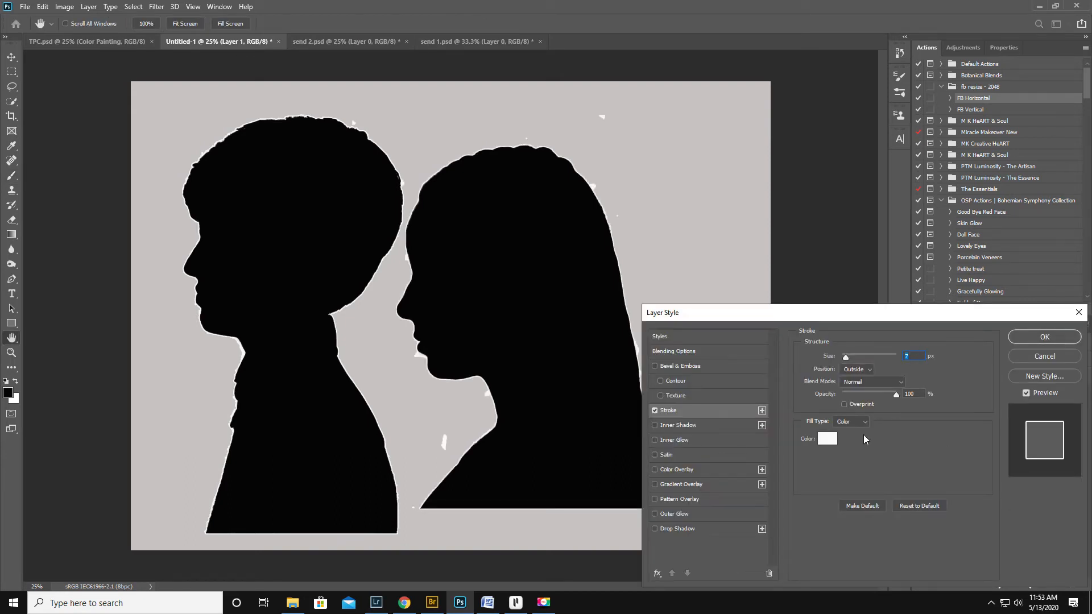
left_click(1045, 338)
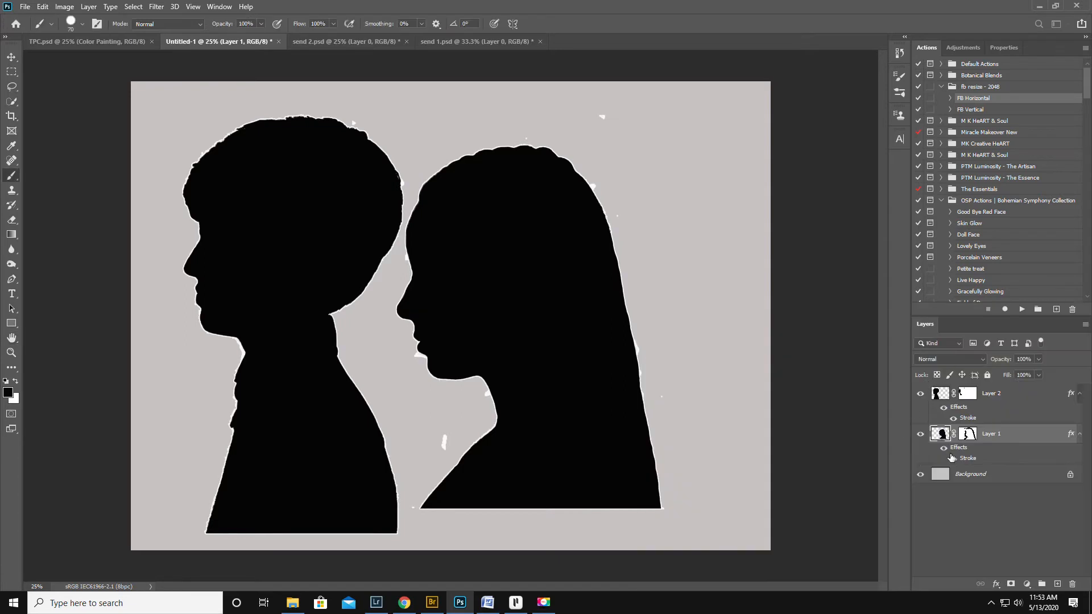
Mask out the stray white specks around the long-haired silhouette on Layer 1's mask and make Layer 2 active.
left_click(969, 434)
left_click(602, 117)
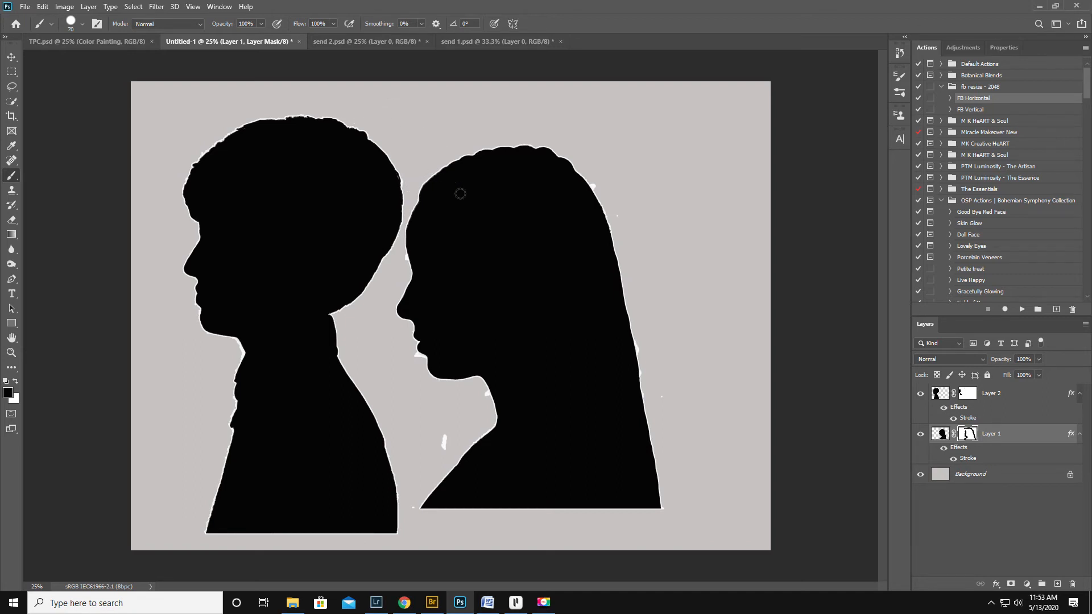
left_click_drag(618, 216, 614, 208)
left_click_drag(439, 449, 444, 436)
left_click(940, 394)
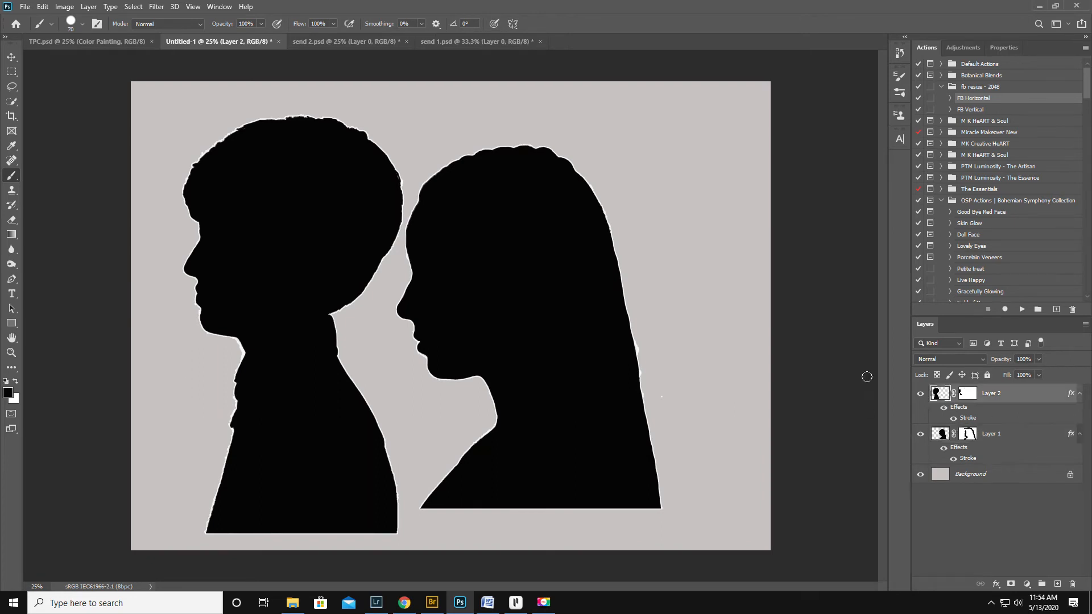
Stack Layer 1 above Layer 2 and move the short-haired silhouette behind the long-haired one, leaving its profile showing in front.
left_click(10, 59)
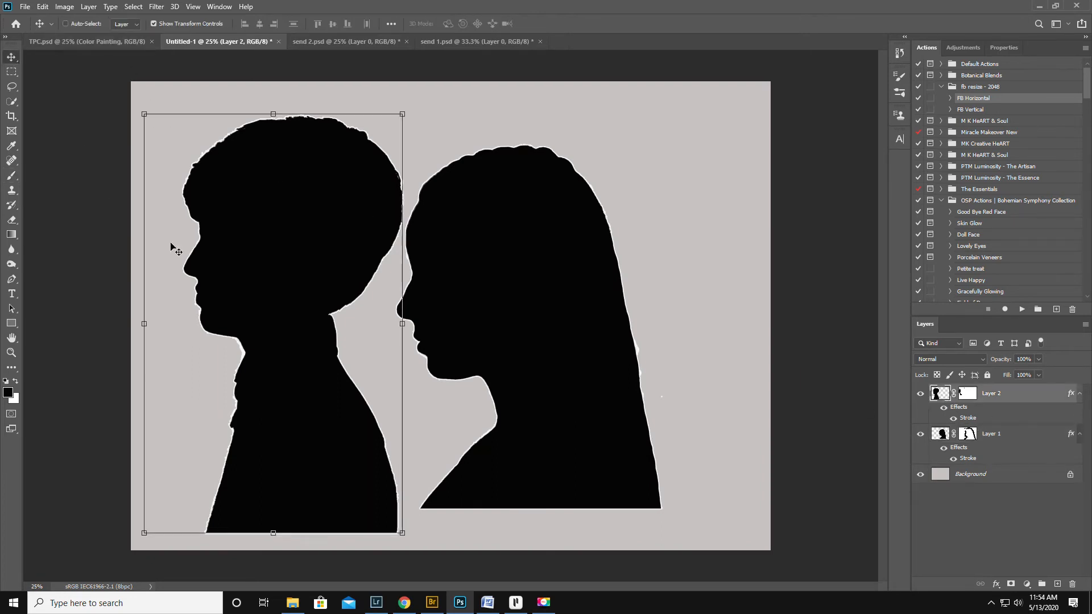
left_click_drag(234, 236, 333, 296)
left_click_drag(1019, 436, 1004, 390)
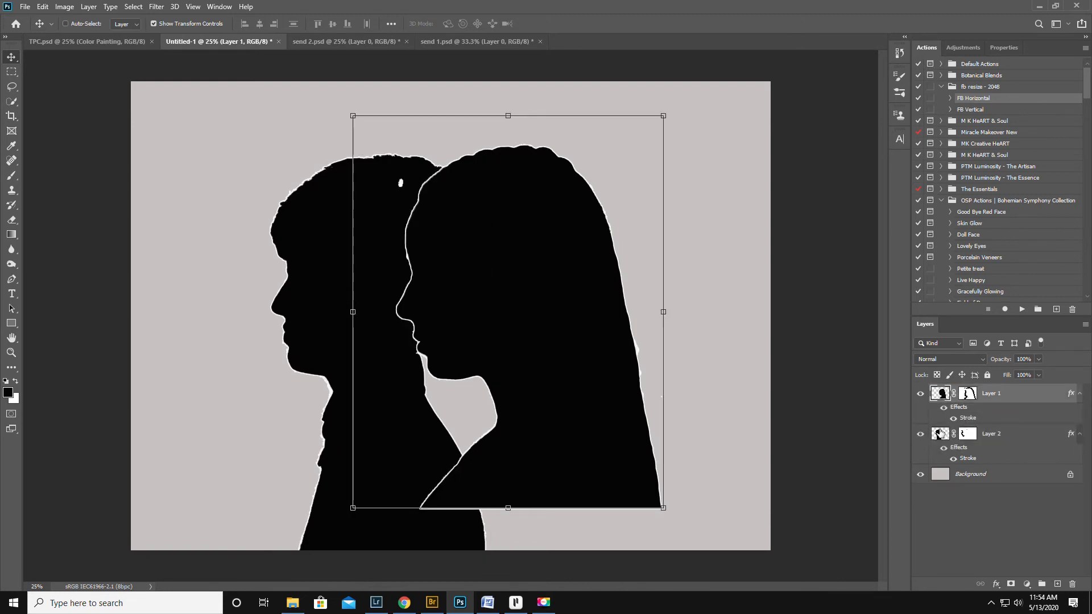
left_click(938, 435)
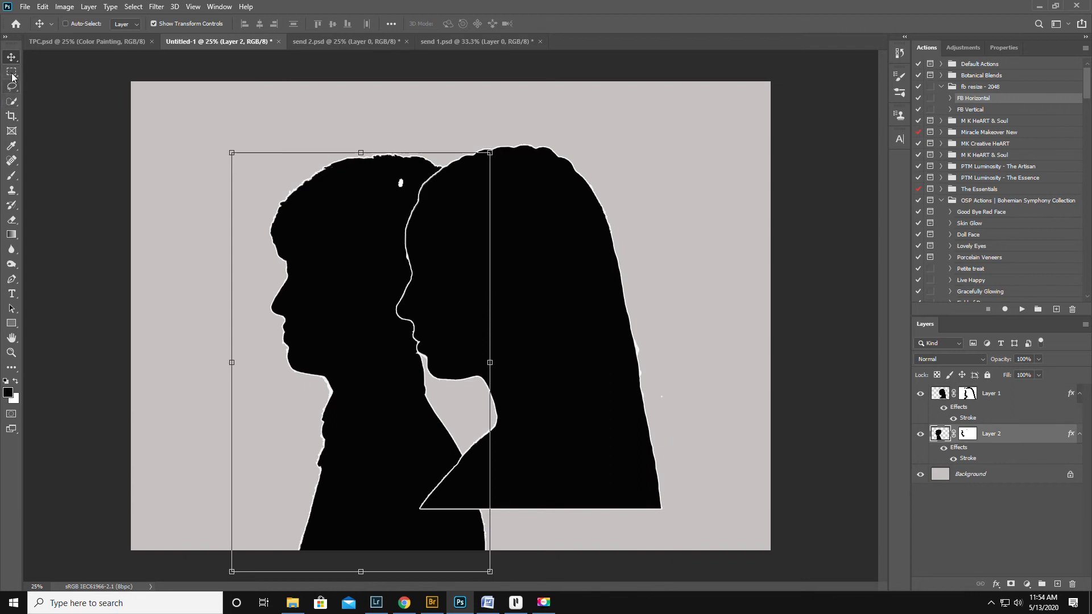
left_click_drag(359, 341, 415, 343)
Paint out the white speck on the head via Layer 1's mask and the gap beside the long-haired silhouette's throat on Layer 2.
left_click(967, 393)
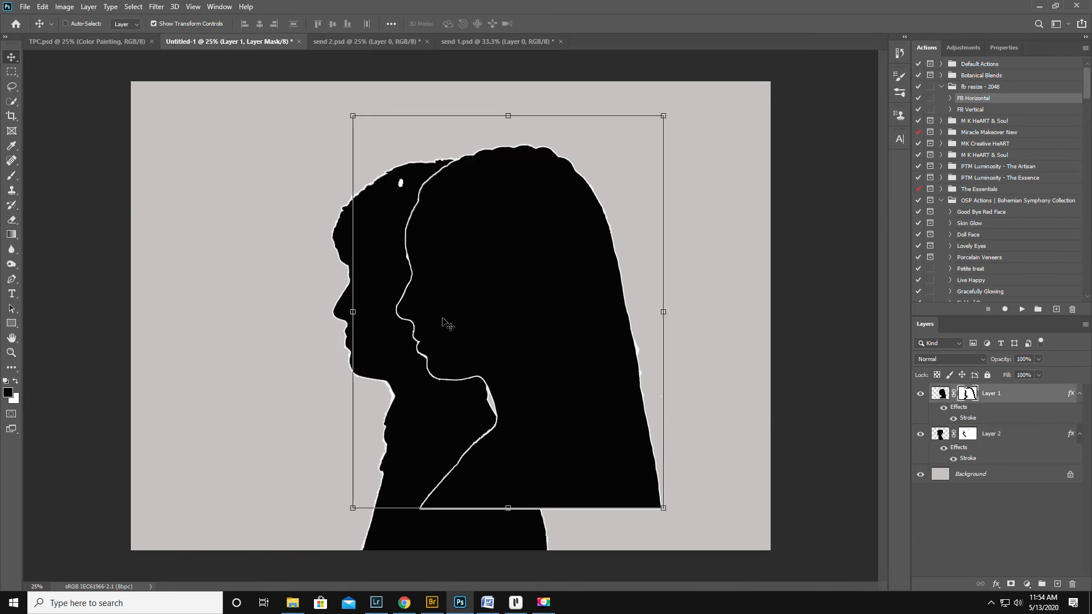
left_click(13, 175)
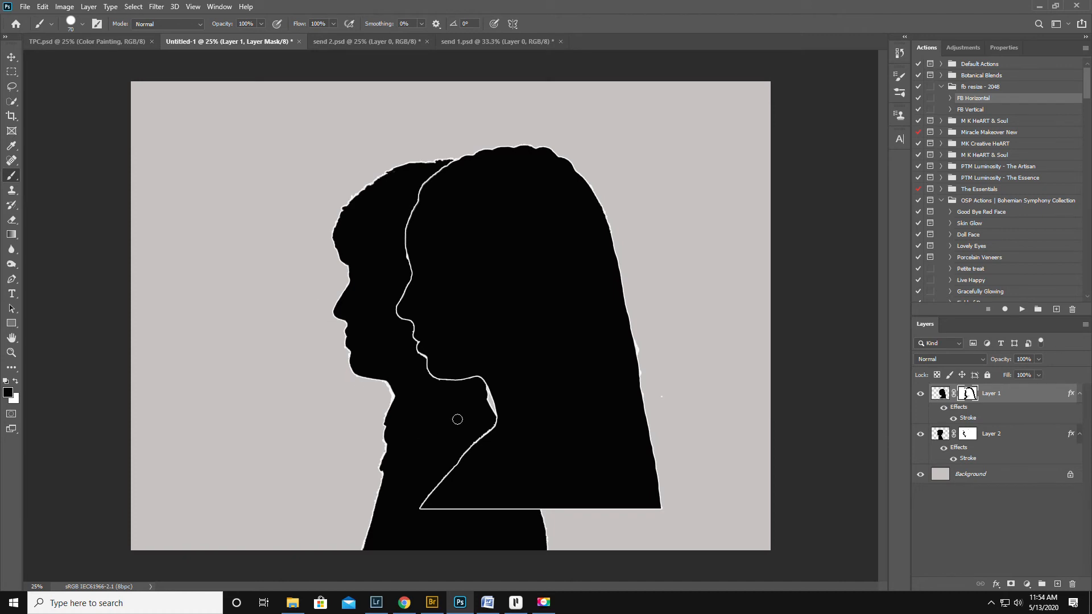
left_click(939, 435)
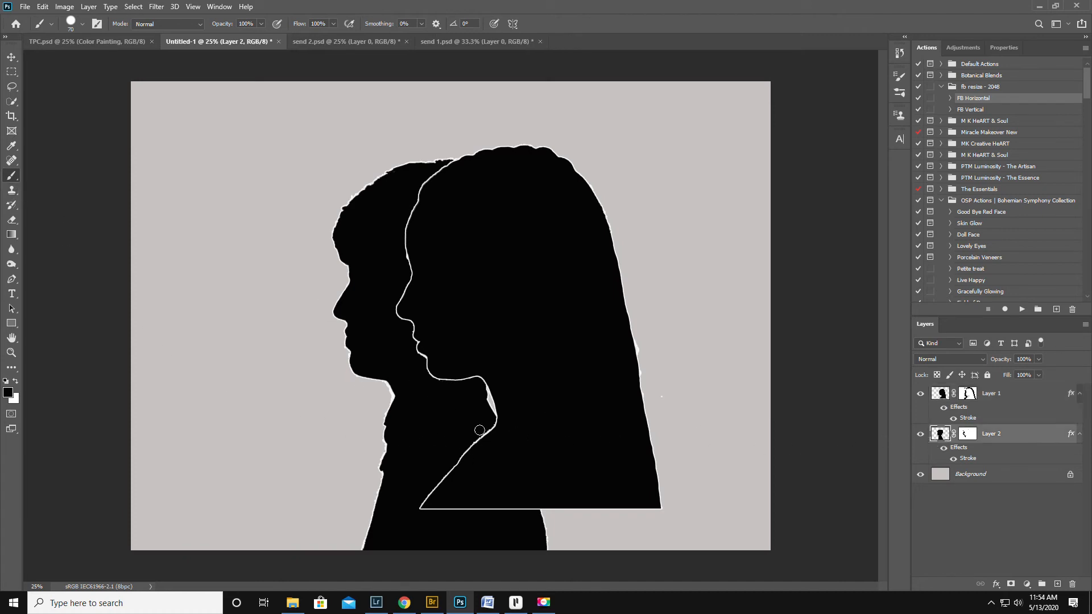
left_click_drag(493, 416, 486, 384)
Fill the entire Background layer with white in Normal mode at 100% opacity.
left_click(1004, 475)
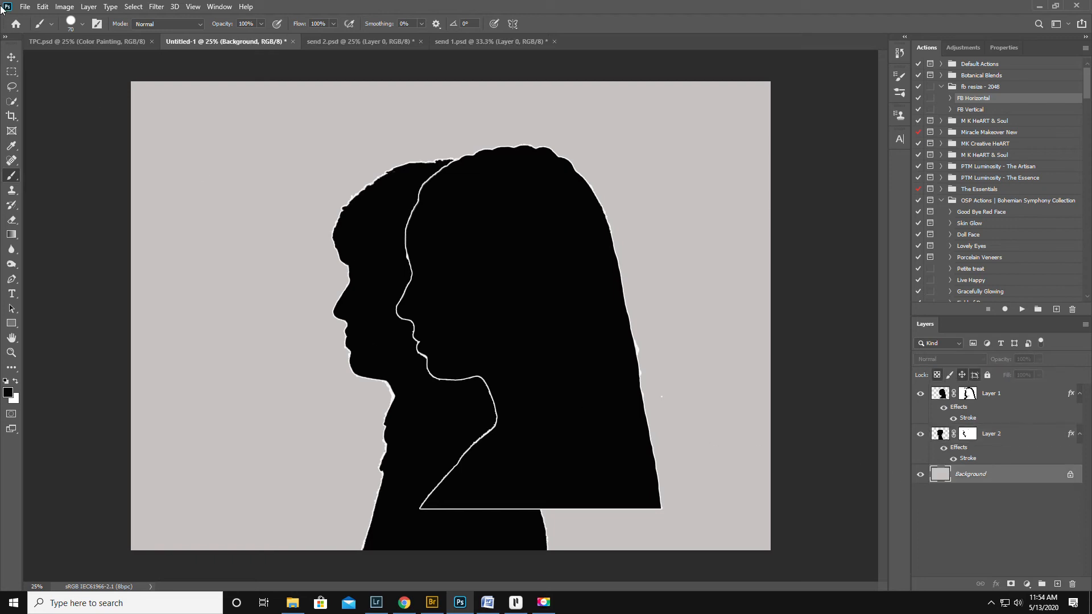
left_click(12, 71)
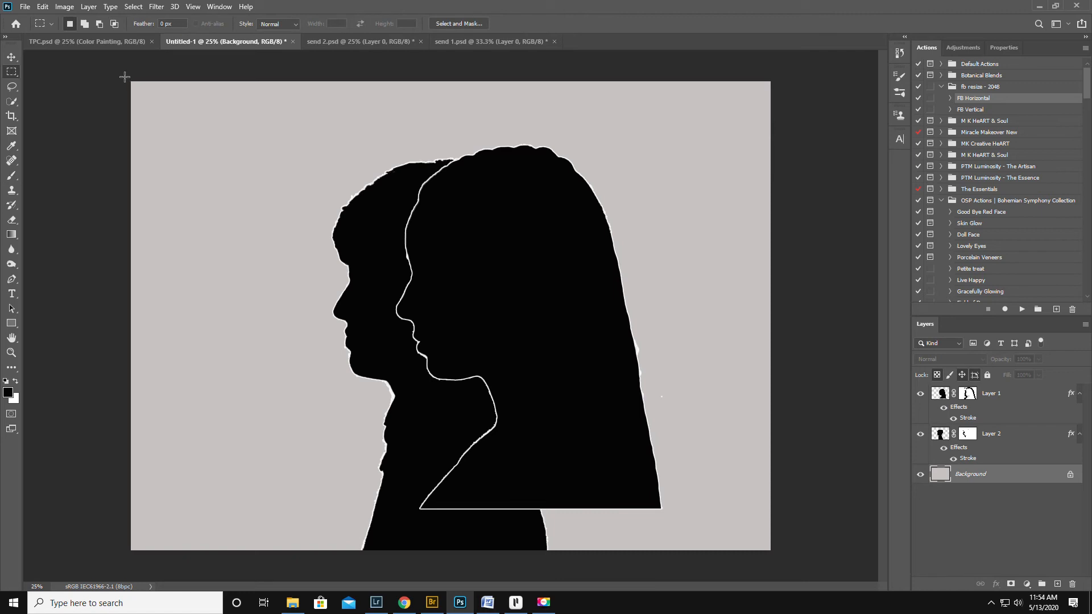
left_click_drag(125, 78, 834, 577)
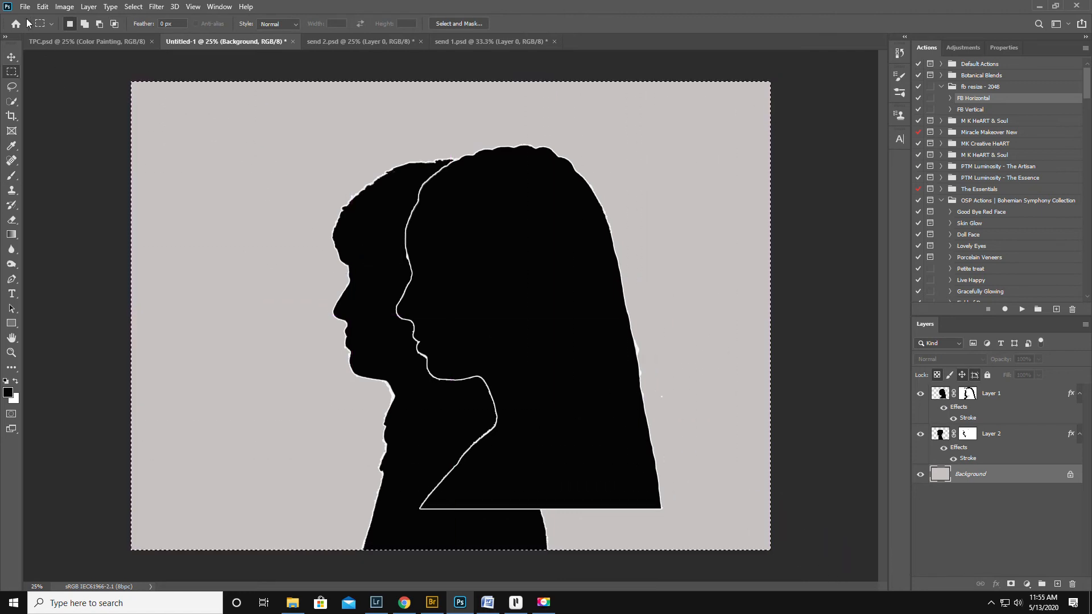
left_click(44, 7)
left_click(74, 190)
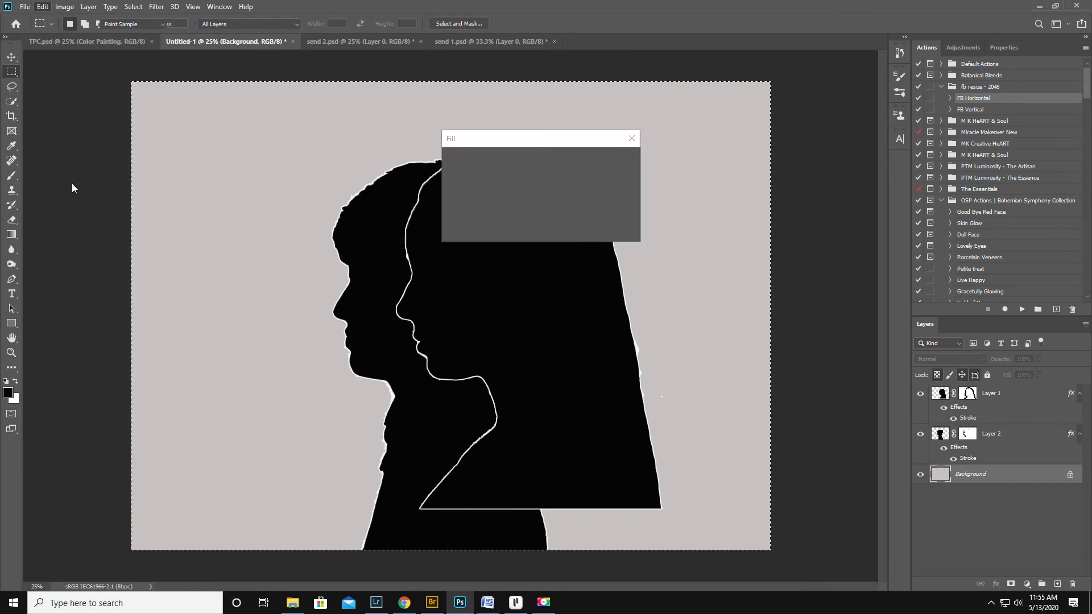
left_click(521, 162)
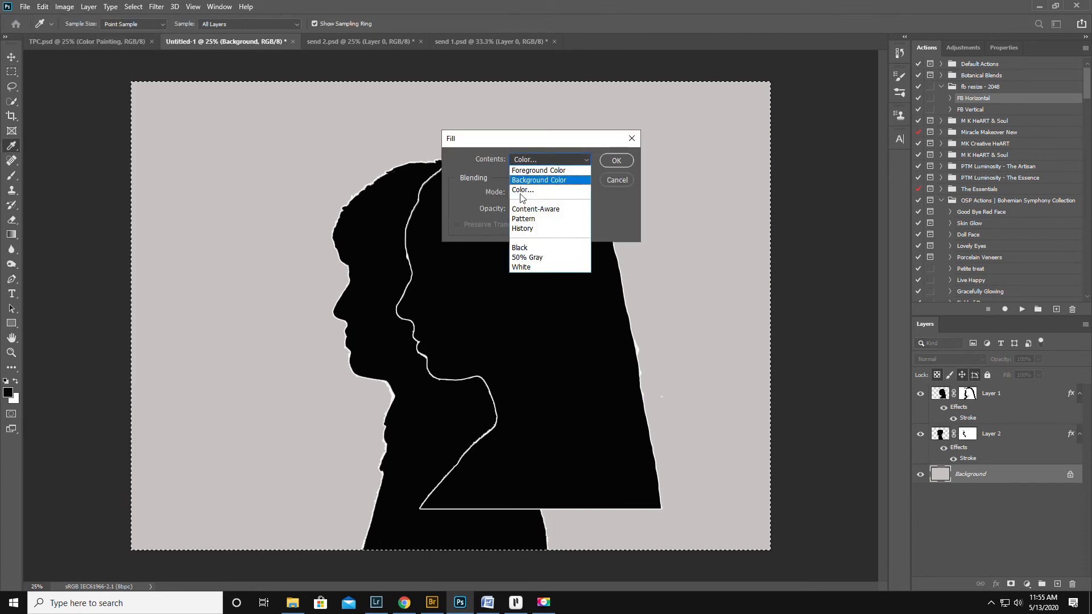
left_click(528, 269)
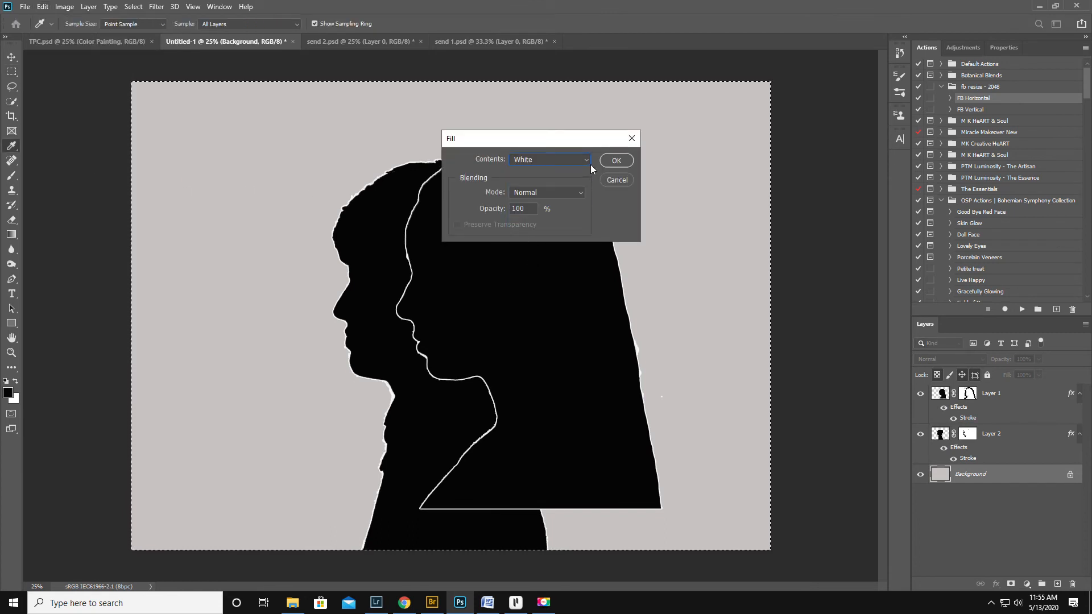
left_click(615, 164)
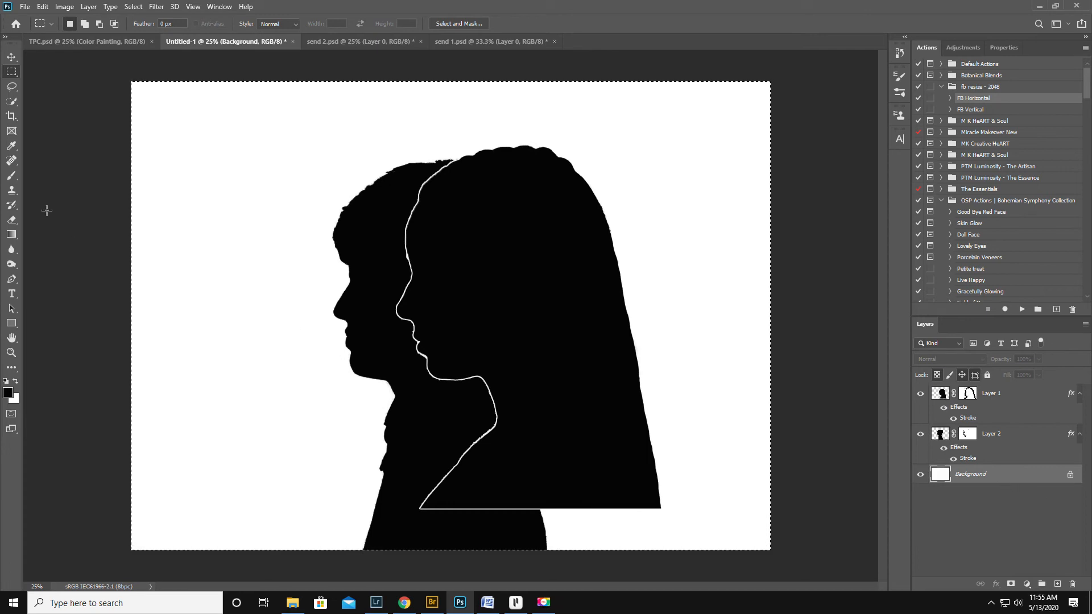
Switch to the Elliptical Marquee tool with the feather set to 0 px.
right_click(12, 72)
left_click(48, 86)
left_click(144, 26)
type("0")
key("Return")
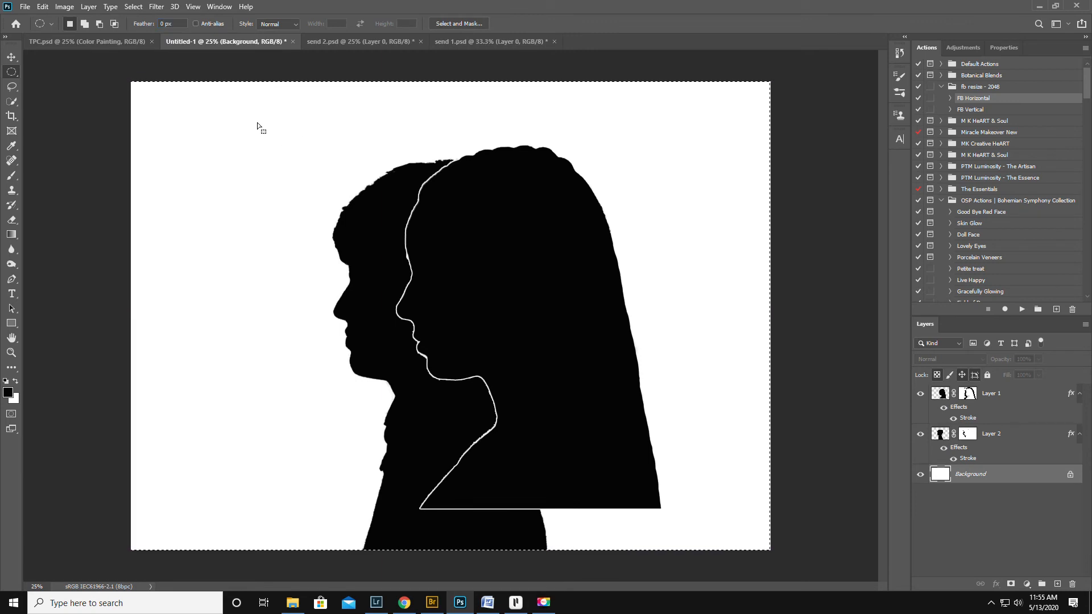
Select everything outside an ellipse centered around both heads on the Background layer.
left_click_drag(245, 124, 332, 271)
left_click_drag(223, 139, 767, 536)
left_click_drag(538, 409, 511, 379)
key("ctrl+shift+i")
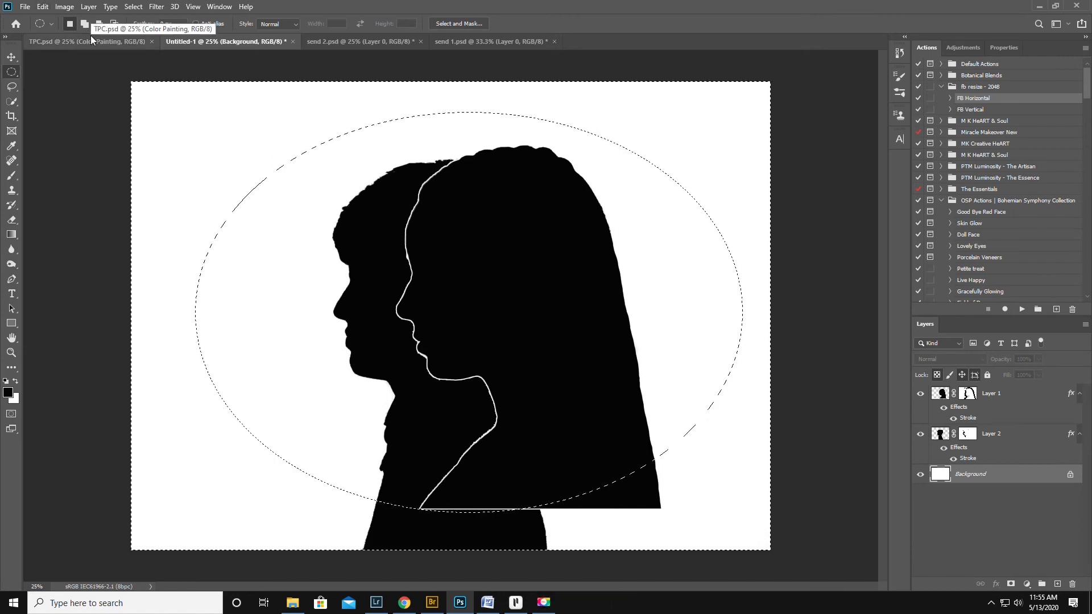
Try covering the area outside the ellipse with a white-filled copied layer above the silhouettes, and delete that layer.
key("ctrl+j")
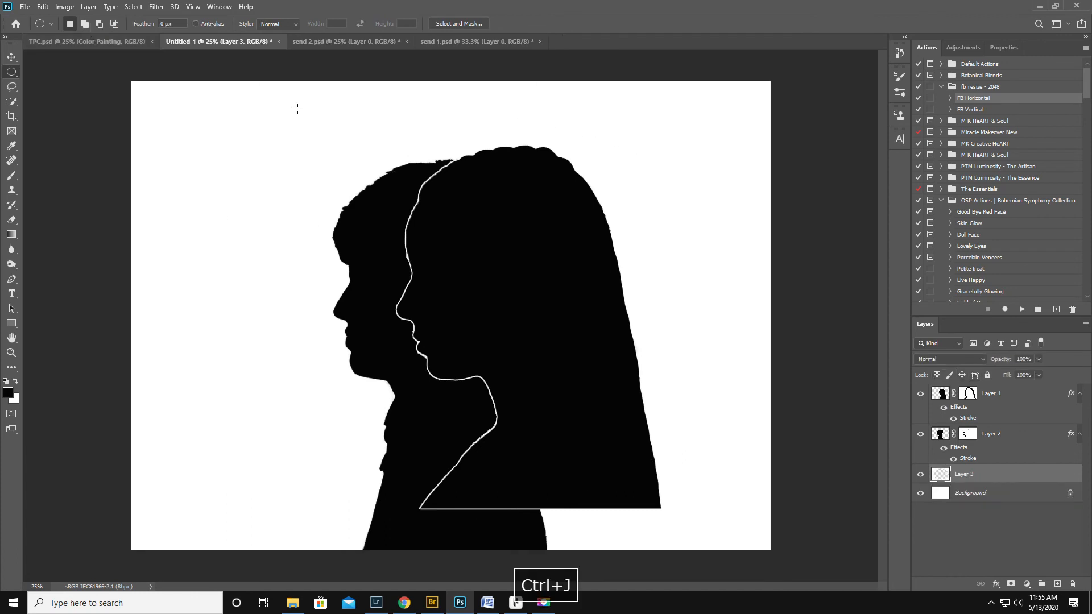
left_click(42, 6)
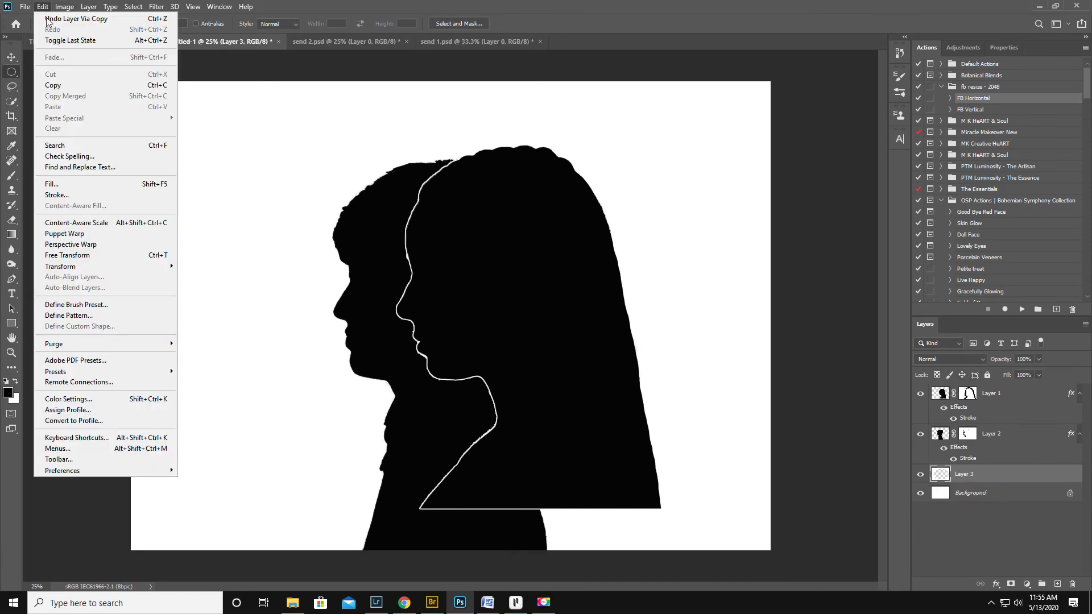
left_click(52, 183)
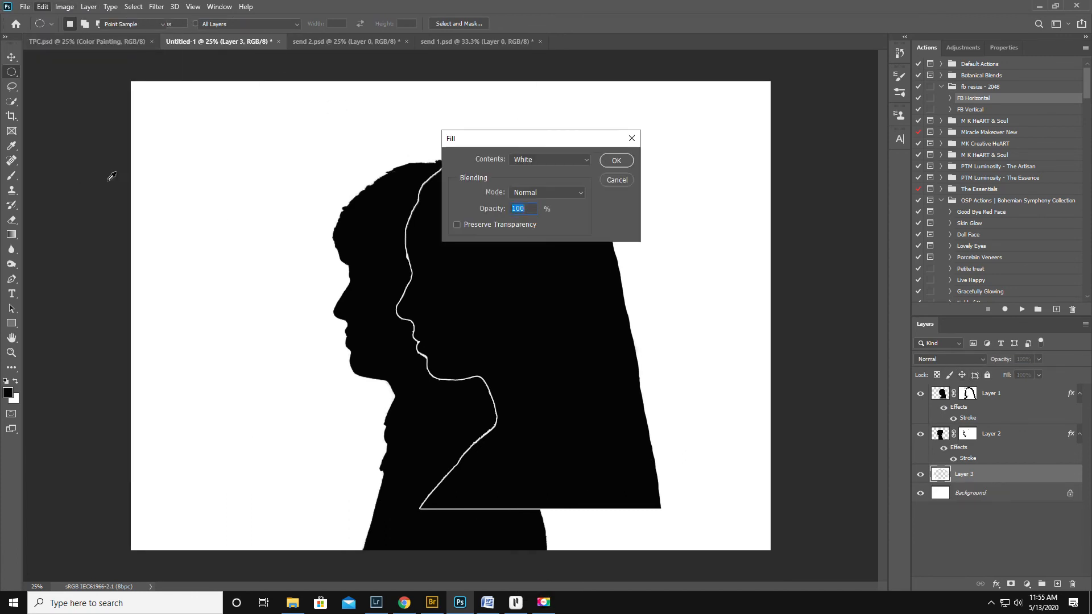
left_click(617, 161)
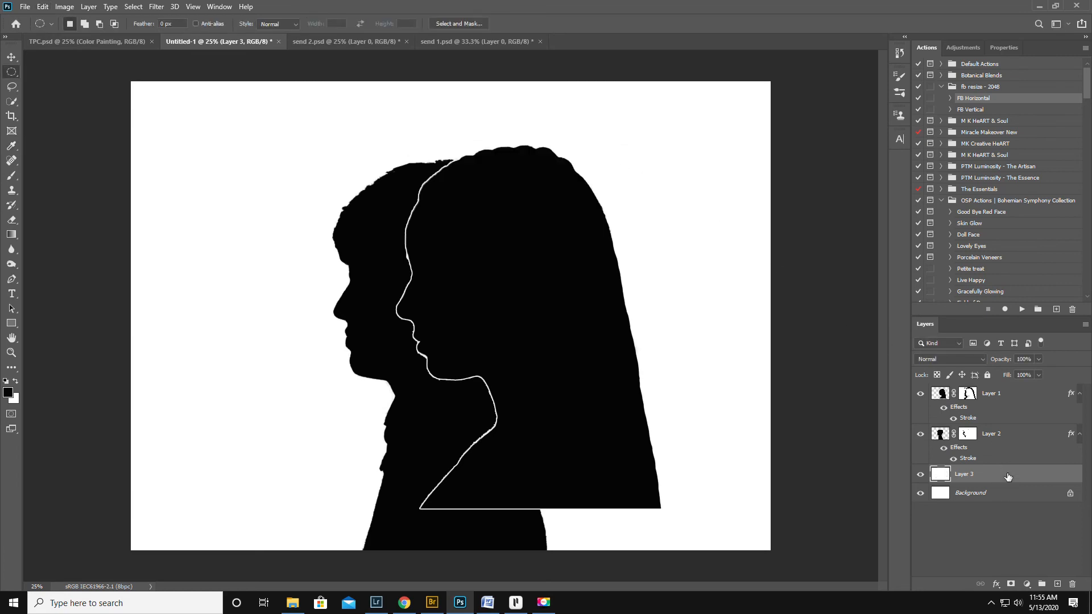
left_click_drag(1009, 476, 989, 394)
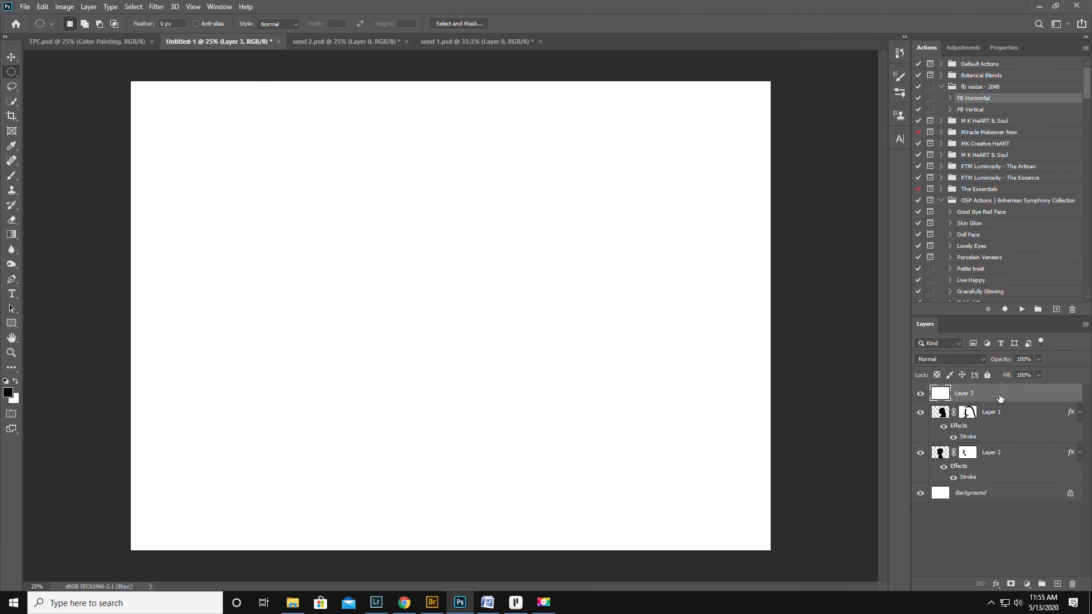
key("Delete")
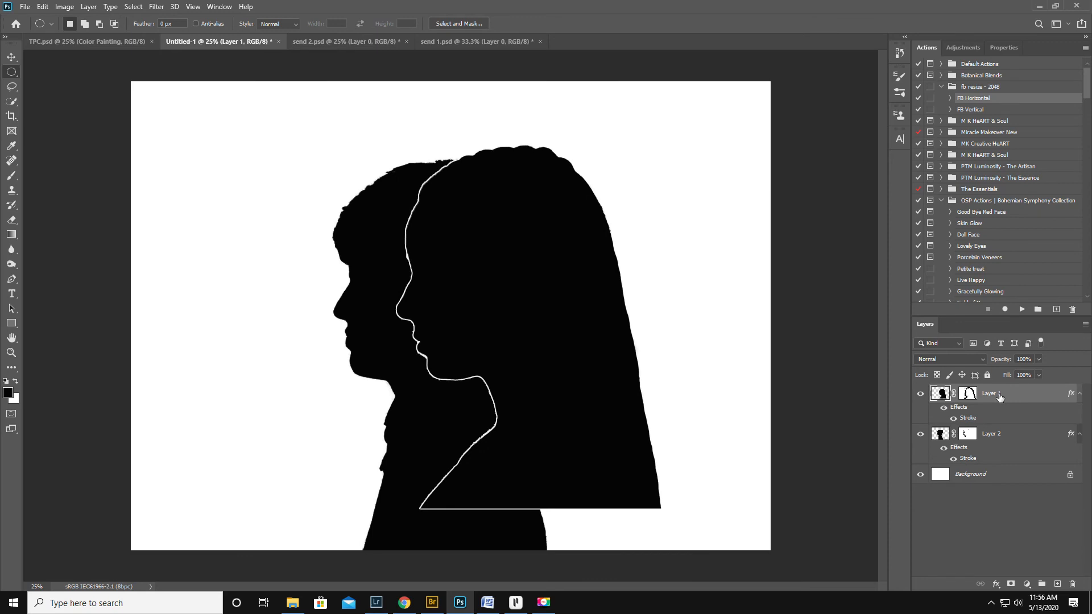
Flatten the image and paint the stray white specks inside the short-haired silhouette black.
left_click(1085, 327)
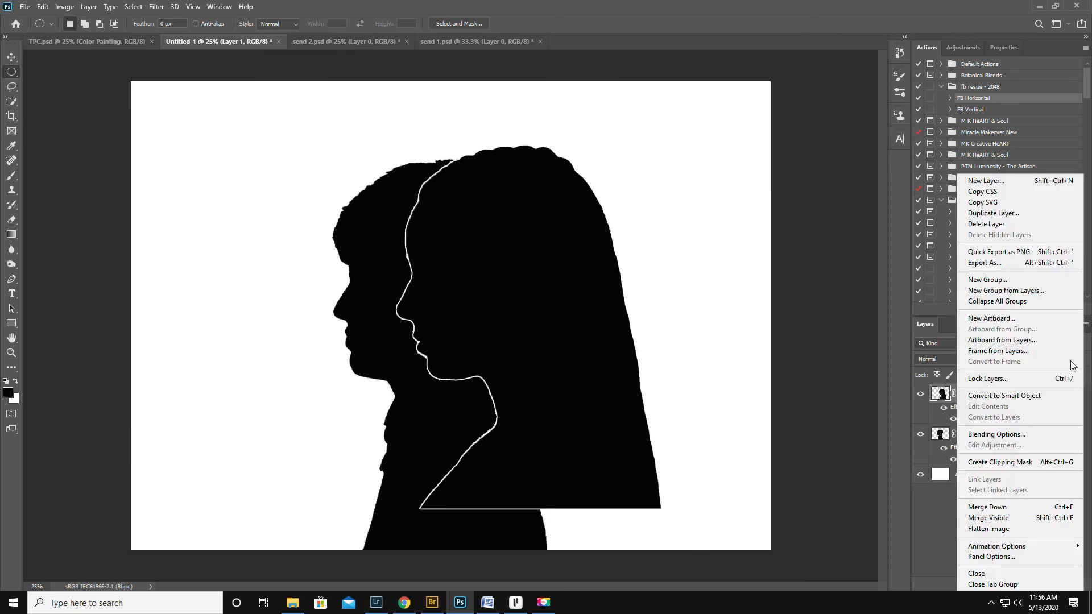
left_click(996, 528)
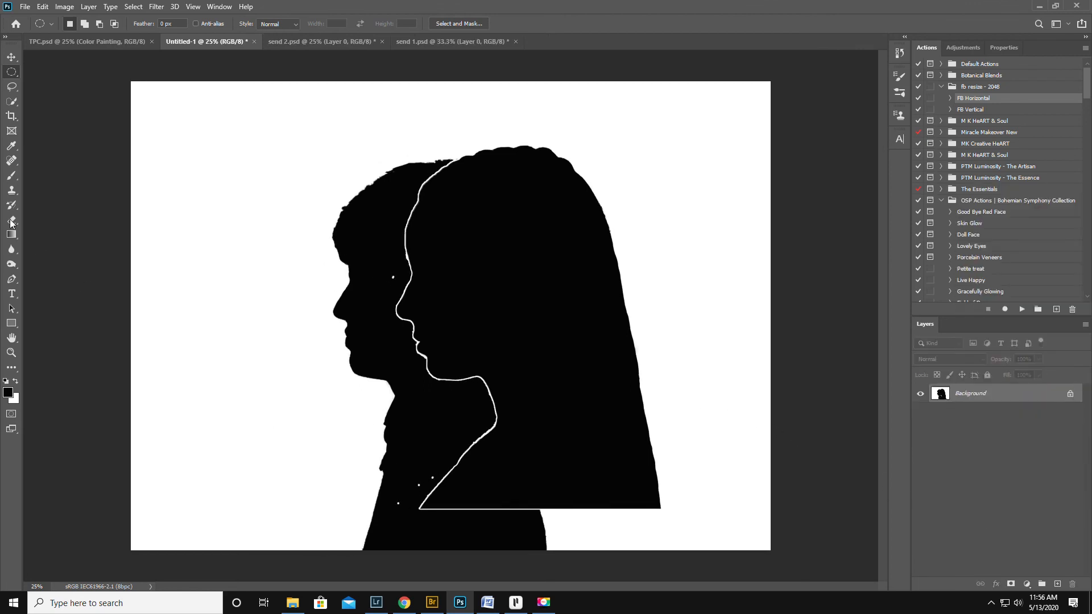
left_click(12, 175)
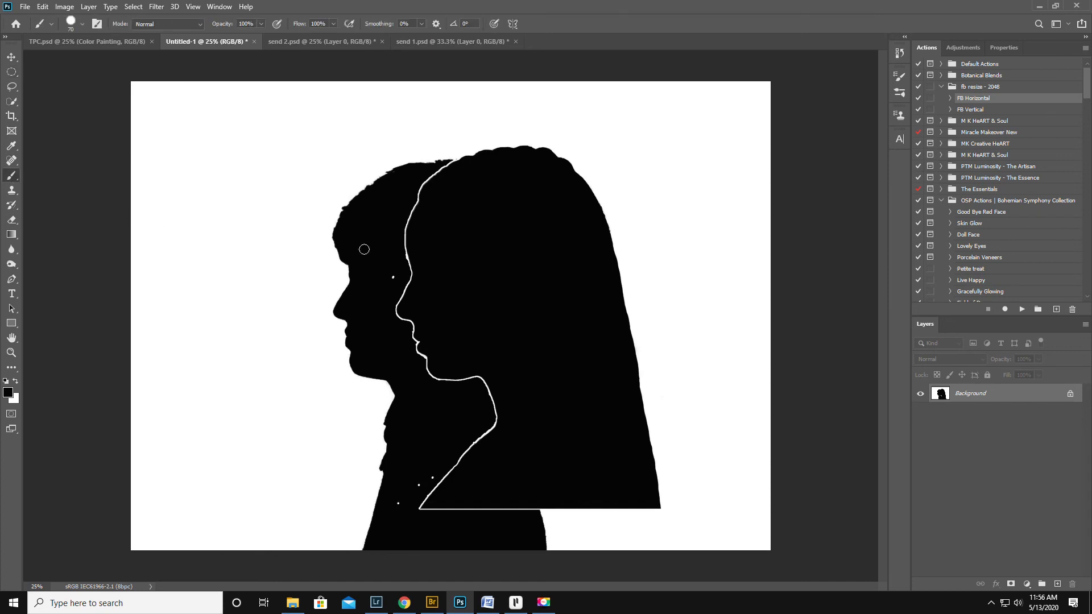
left_click(393, 279)
left_click(419, 485)
left_click(398, 504)
Copy everything outside an ellipse around both heads from the flattened image to a new layer.
left_click(11, 72)
left_click_drag(194, 106, 742, 507)
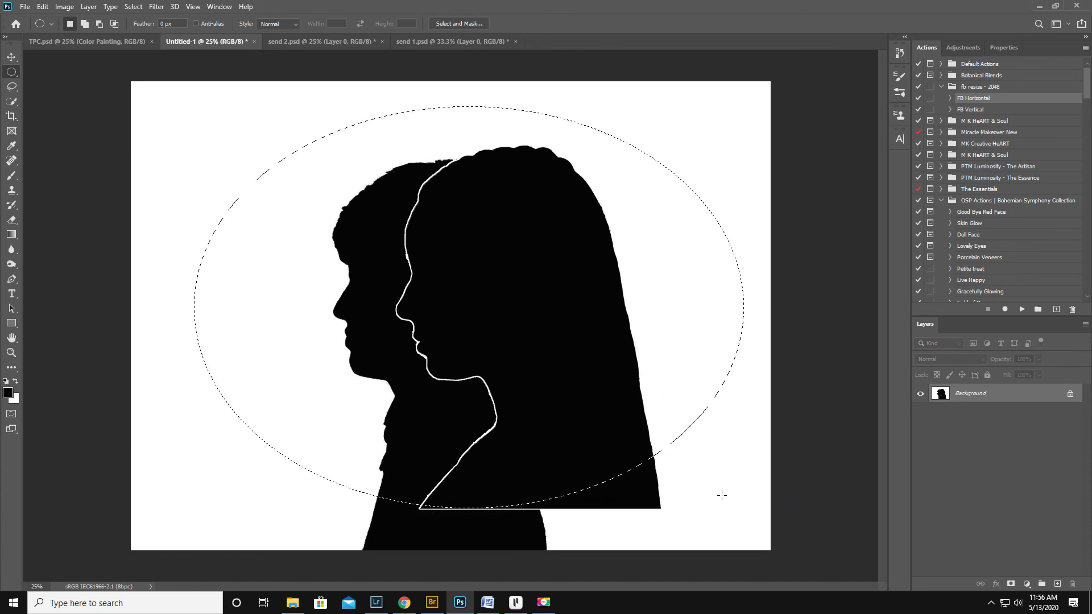
key("ctrl+shift+i")
key("ctrl+j")
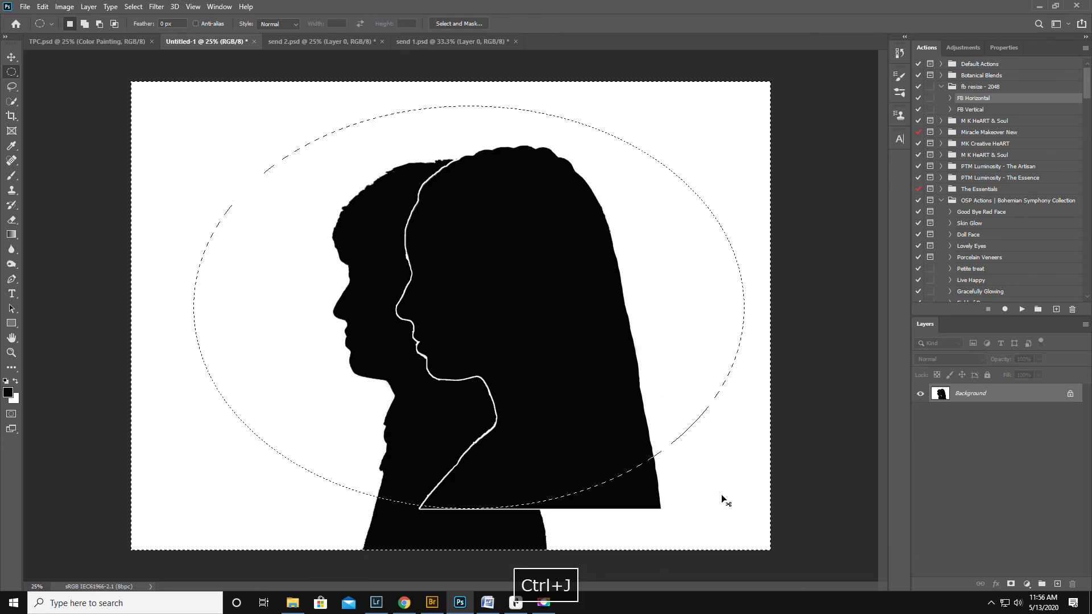
Try filling the copied border layer with white at 100% opacity and undo the fill.
left_click(42, 7)
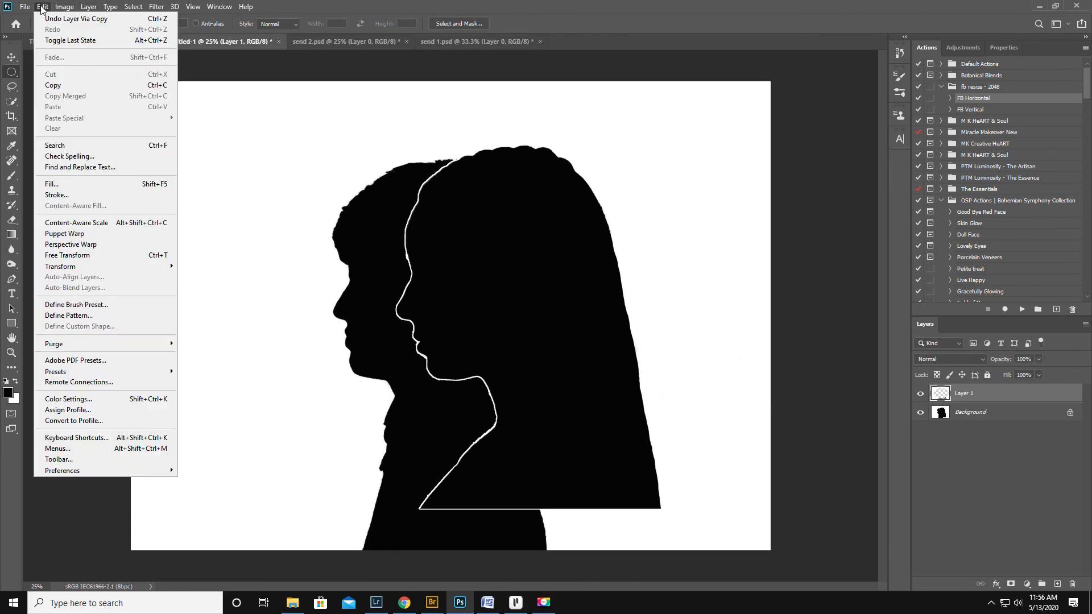
left_click(64, 182)
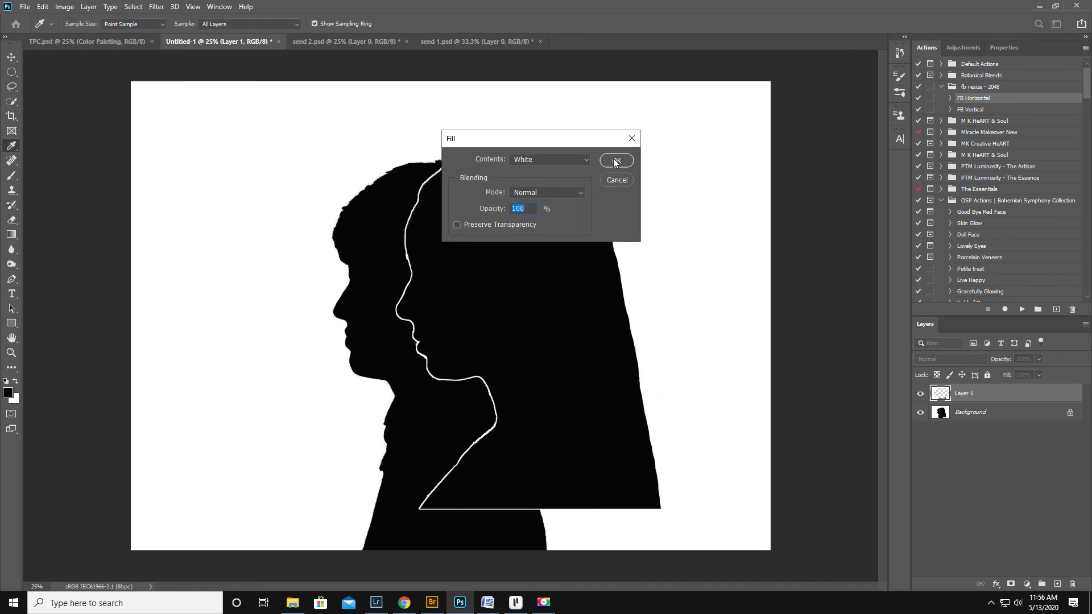
left_click(613, 158)
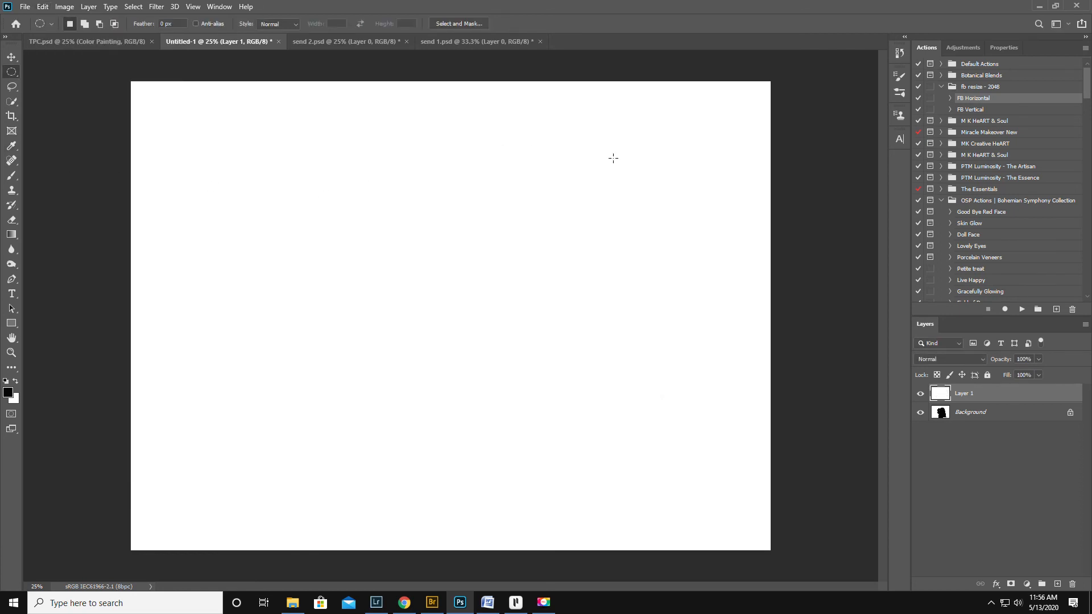
key("ctrl+z")
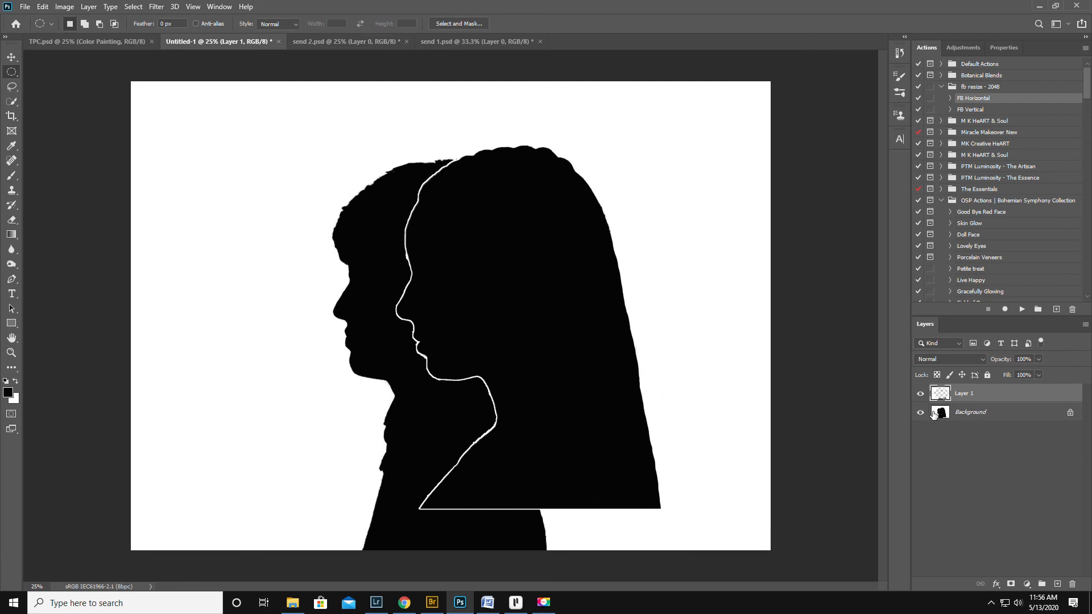
Inspect the copied border with the Background temporarily hidden, and delete the border layer.
left_click(920, 414)
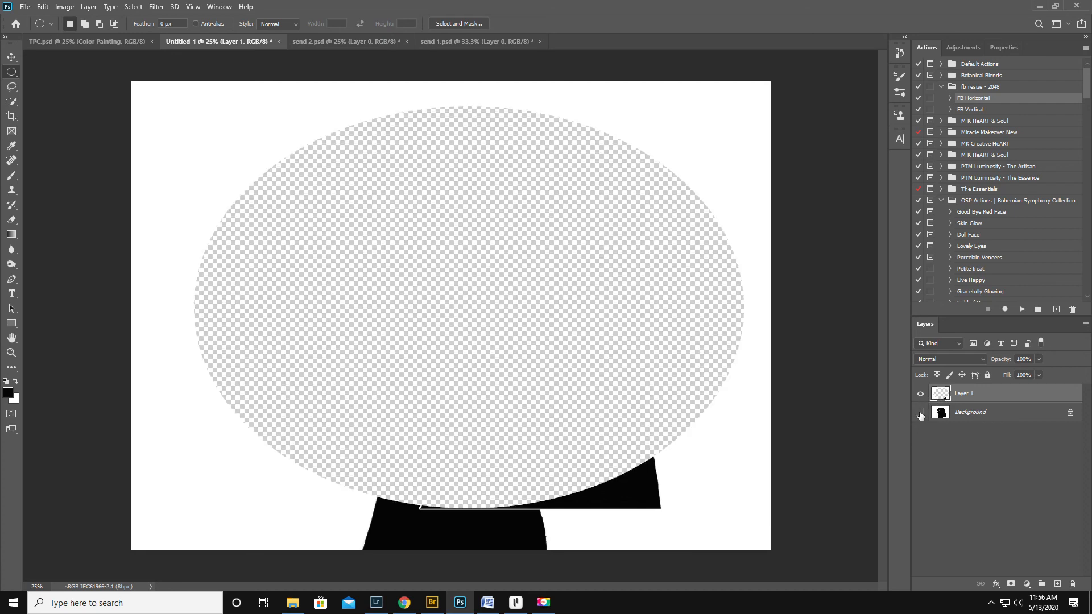
left_click(921, 414)
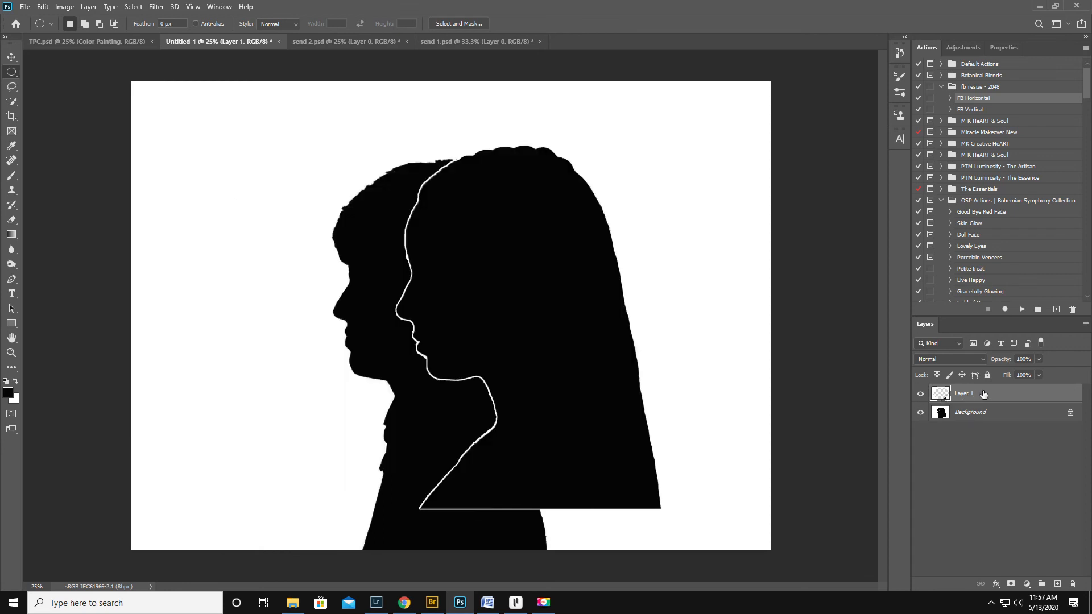
key("Delete")
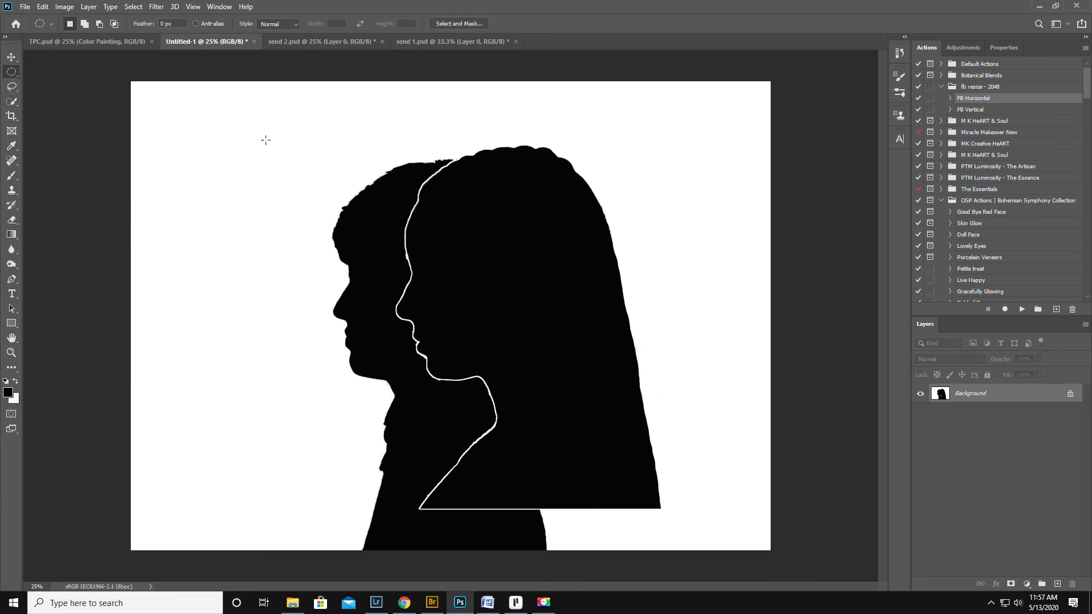
Select everything outside an ellipse about 12 in wide and 9.2 in high drawn around both heads, with white as the foreground colour.
key("x")
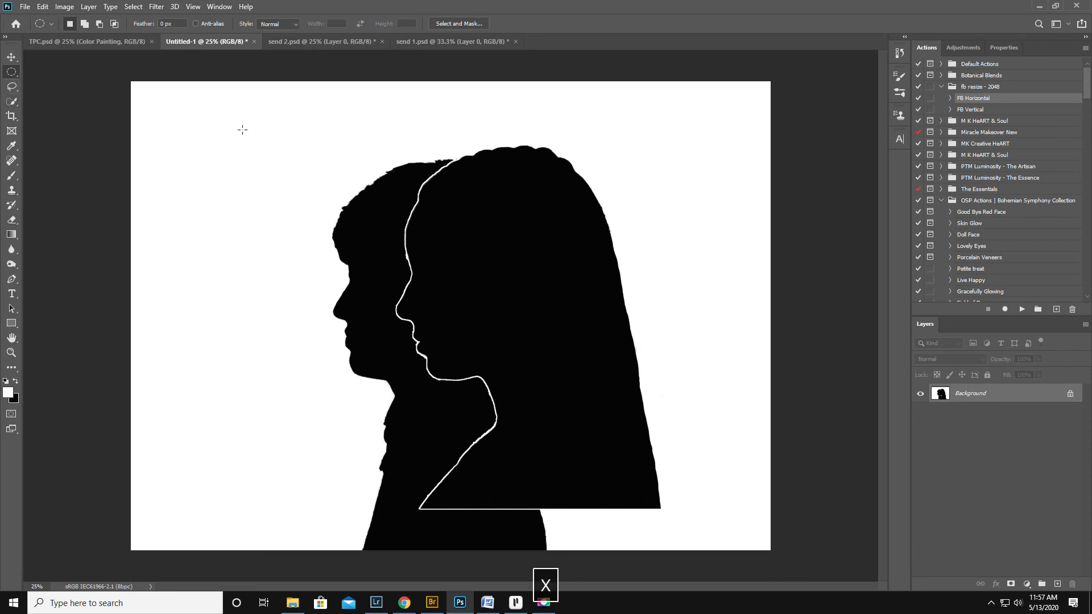
left_click_drag(214, 113, 725, 508)
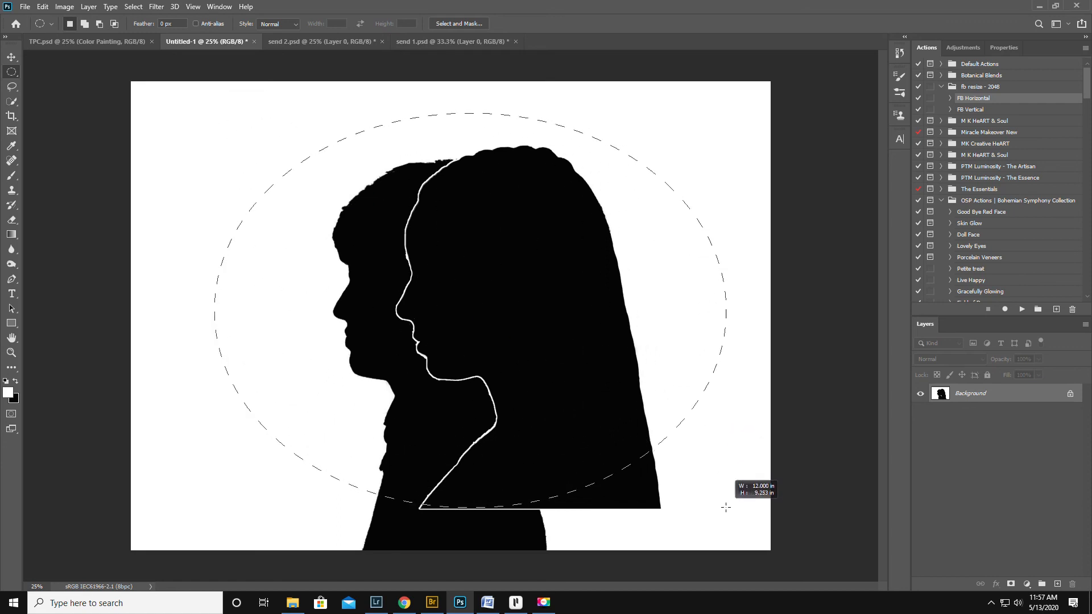
left_click_drag(726, 507, 725, 506)
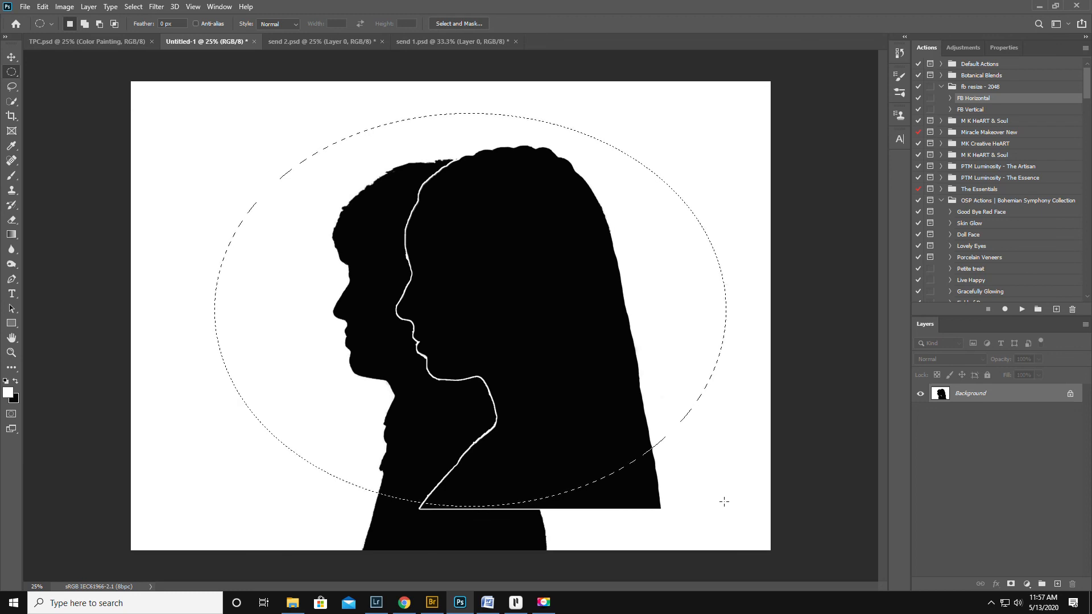
key("ctrl+shift+i")
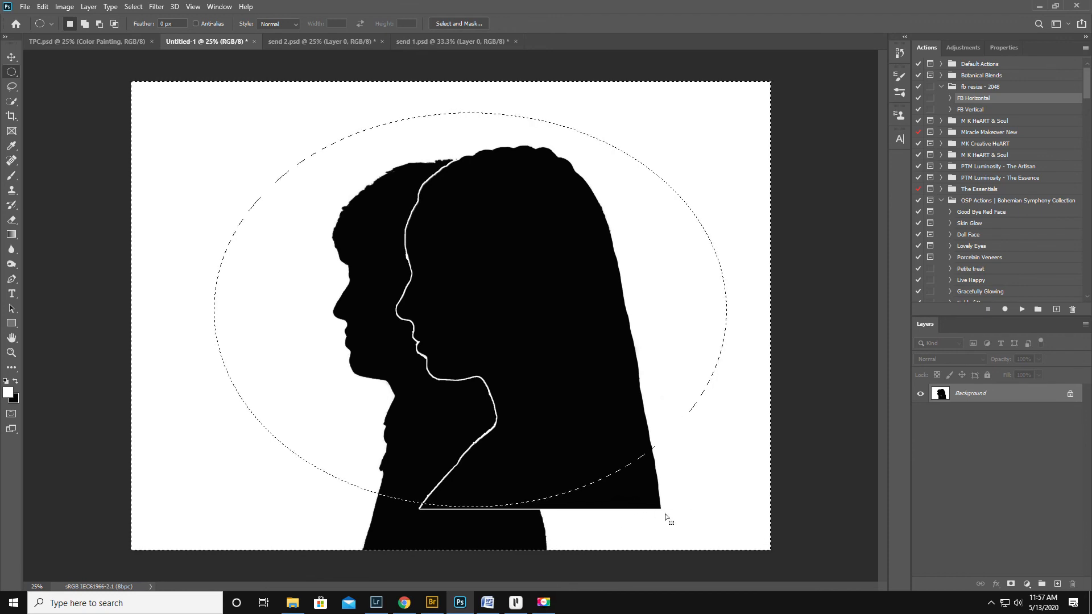
Fill the selected area outside the ellipse on the Background with white in Normal mode at 100% opacity, and deselect.
left_click(43, 7)
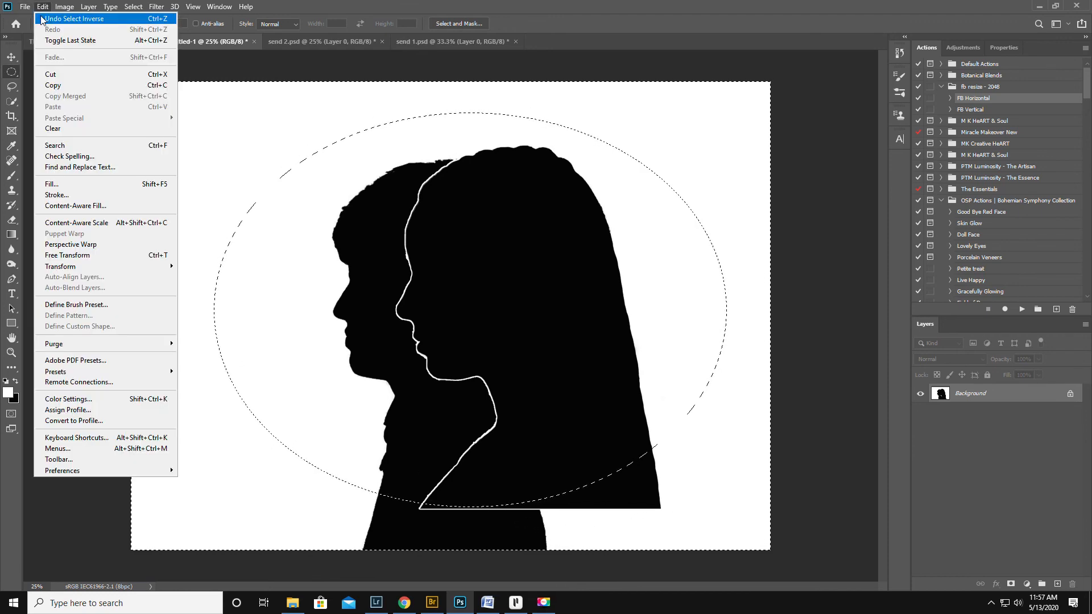
left_click(73, 183)
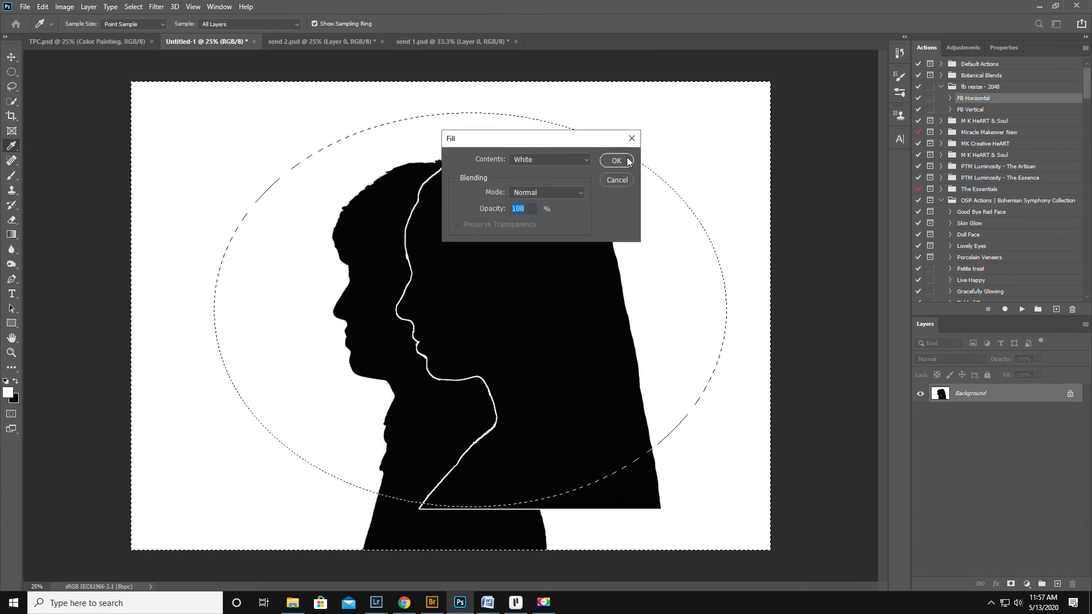
left_click(630, 162)
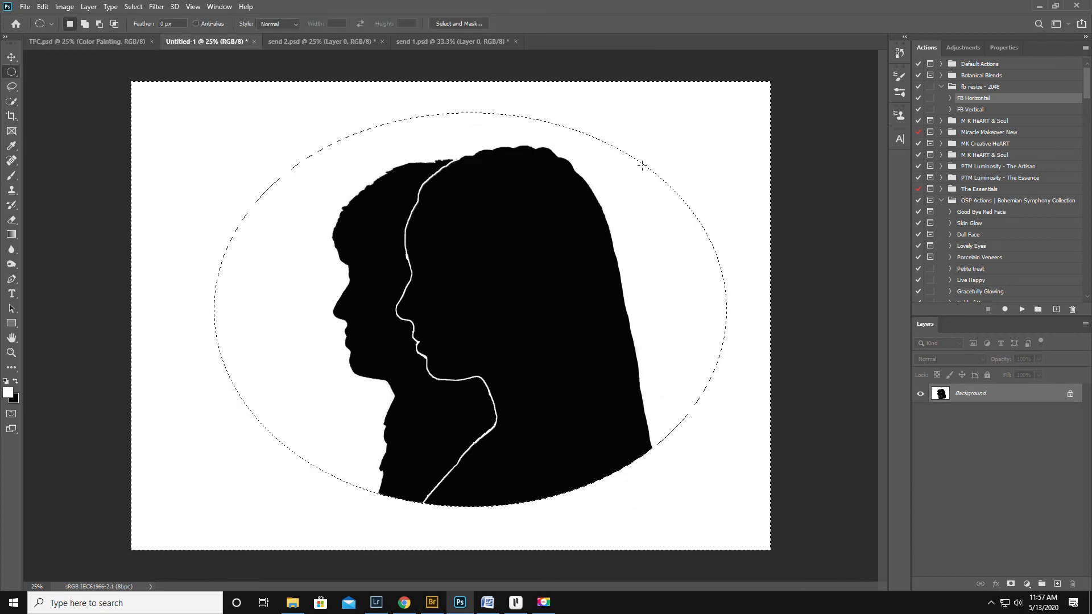
key("ctrl+d")
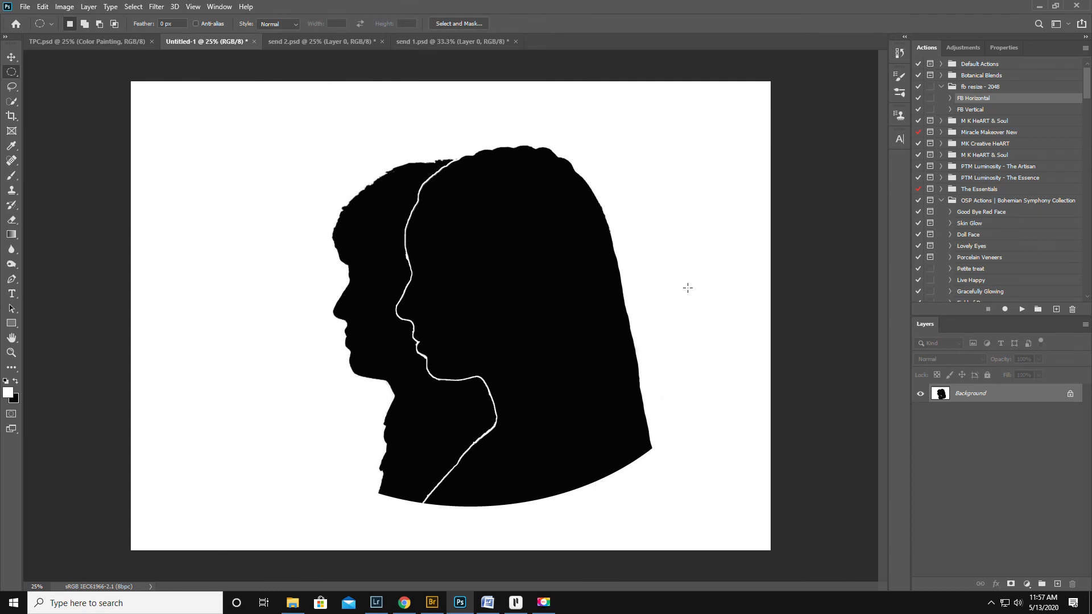